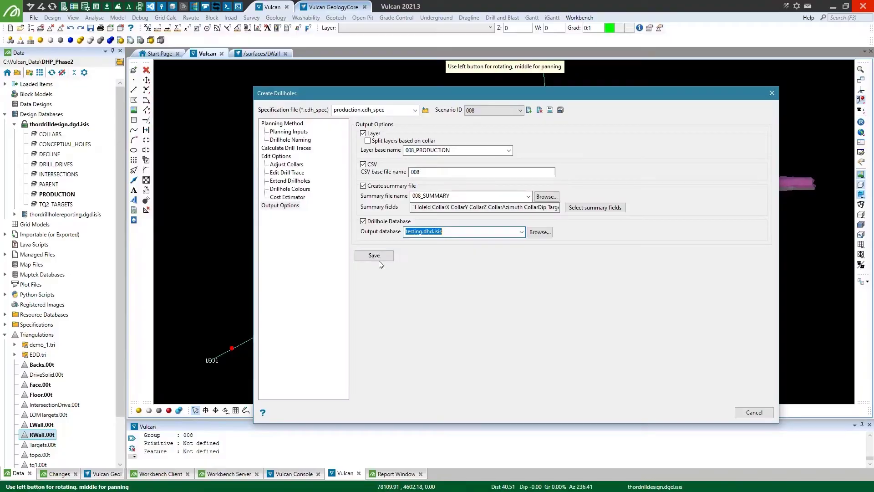
Step: Append the production drillholes to testing.dhd.isis and close the Create Drillholes window
click(374, 256)
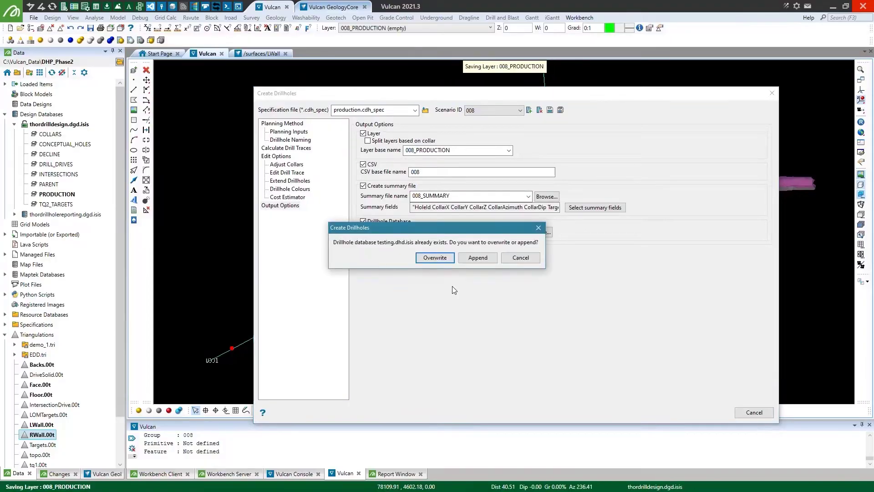
click(478, 256)
click(454, 259)
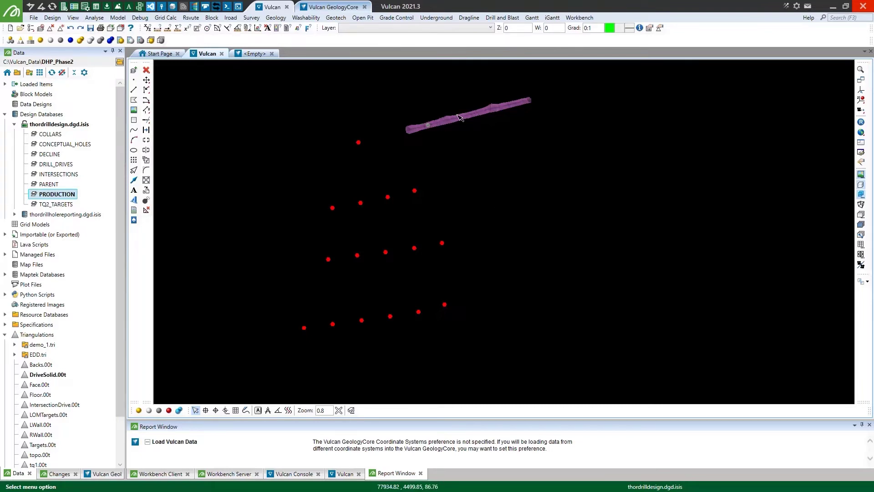
Step: Zoom the view onto the red collar points and the drive solid
scroll(460, 118, up, 3)
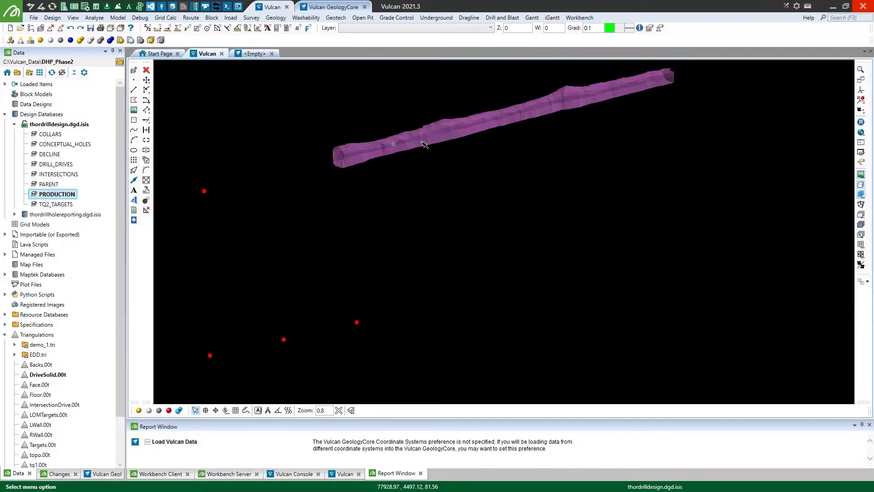
Step: Import the DriveSolid.00t triangulation into GeologyCore through Load Vulcan Data
click(334, 7)
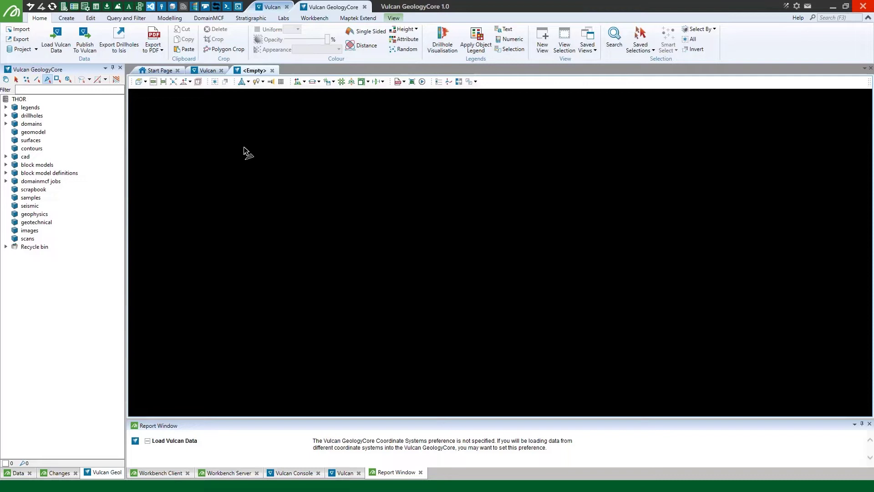
click(57, 43)
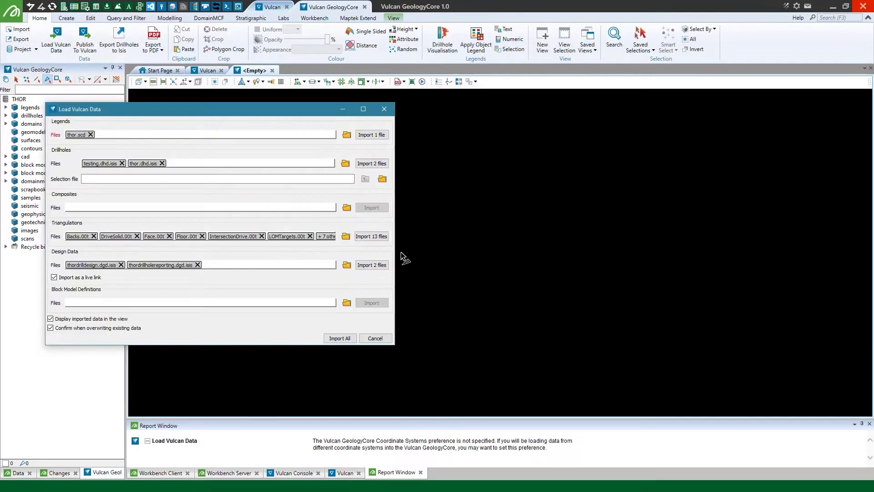
click(346, 236)
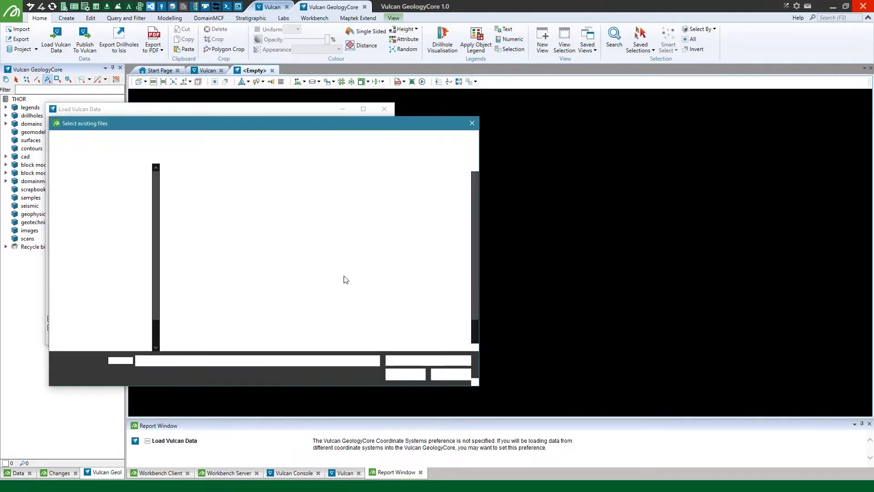
click(199, 269)
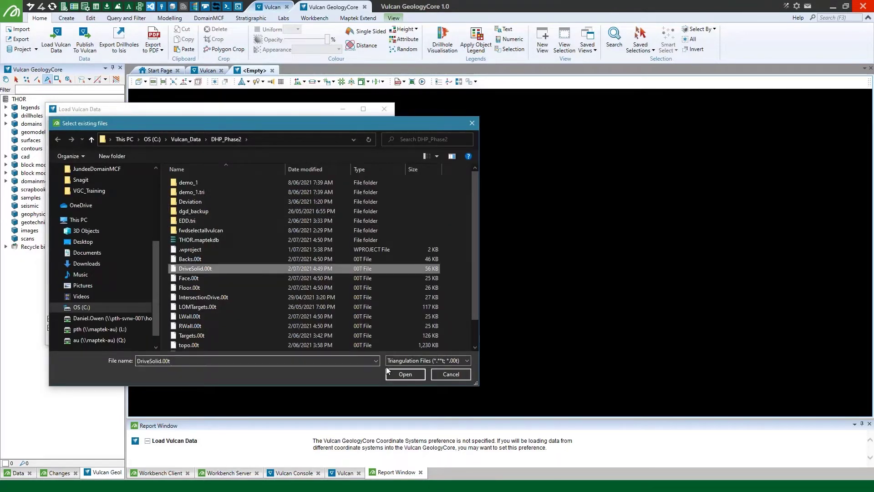
click(405, 373)
click(370, 237)
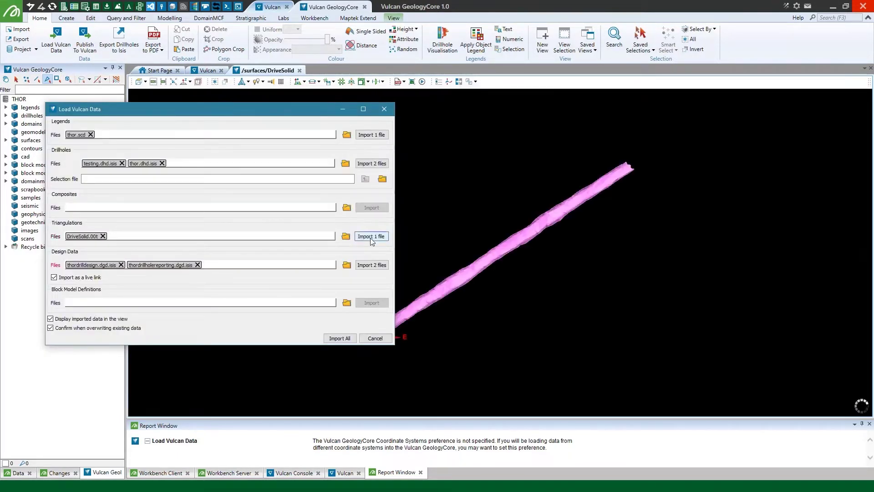
click(384, 109)
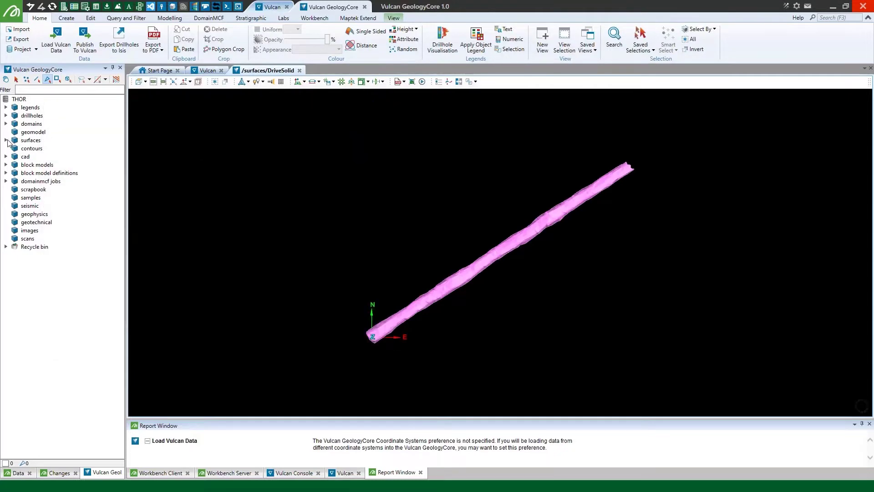
Step: Set the DriveSolid surface's appearance to Wireframe
click(6, 140)
click(43, 149)
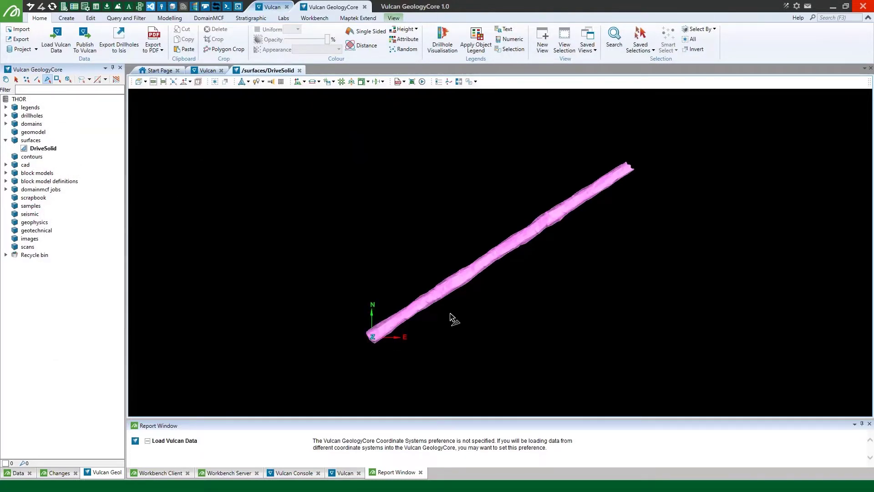
drag(445, 328, 396, 185)
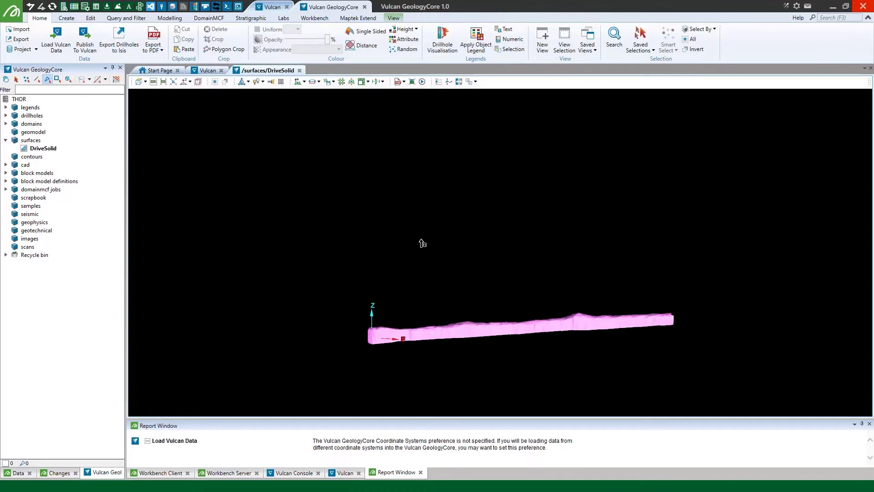
mouse_move(420, 242)
mouse_down()
mouse_move(485, 335)
mouse_move(429, 240)
mouse_up()
scroll(429, 241, up, 3)
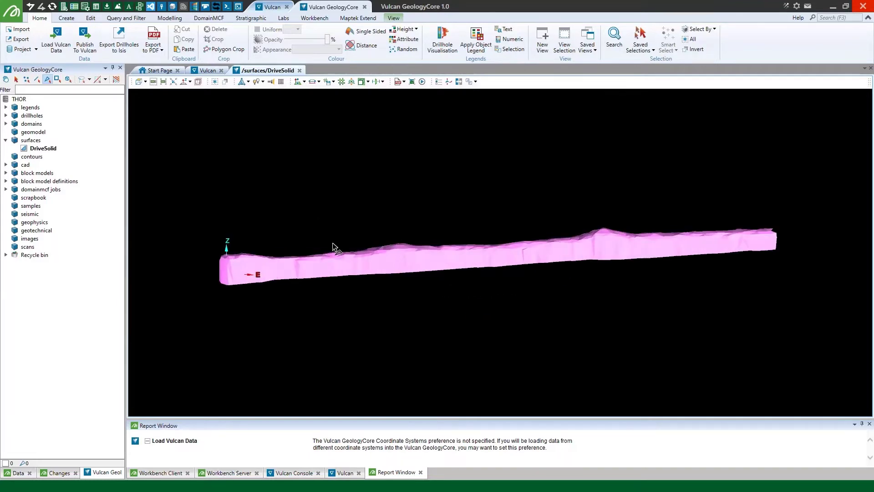
click(46, 149)
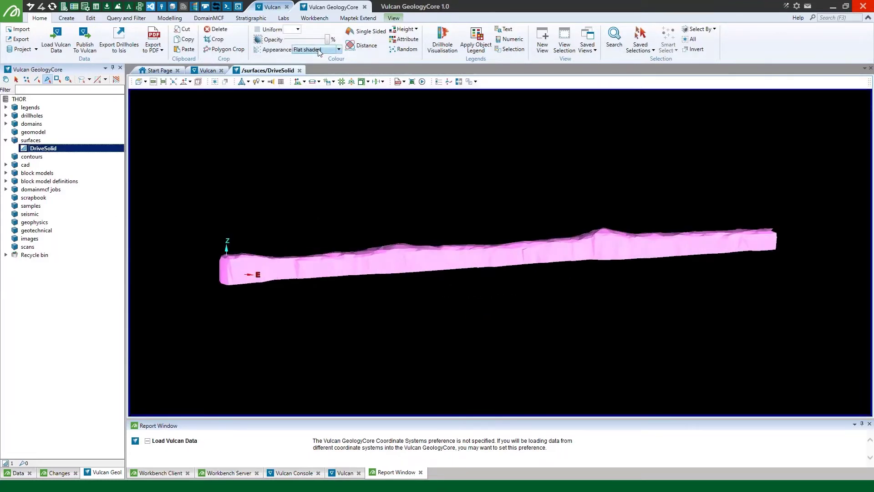
click(339, 50)
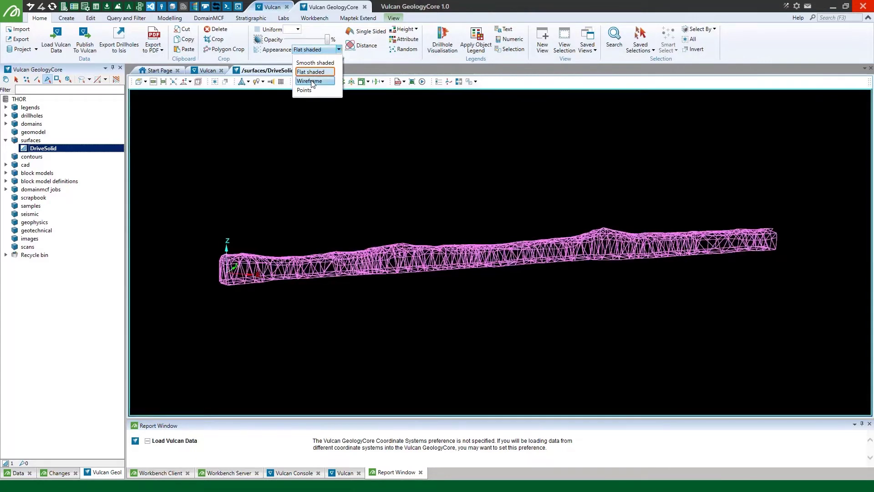
click(309, 152)
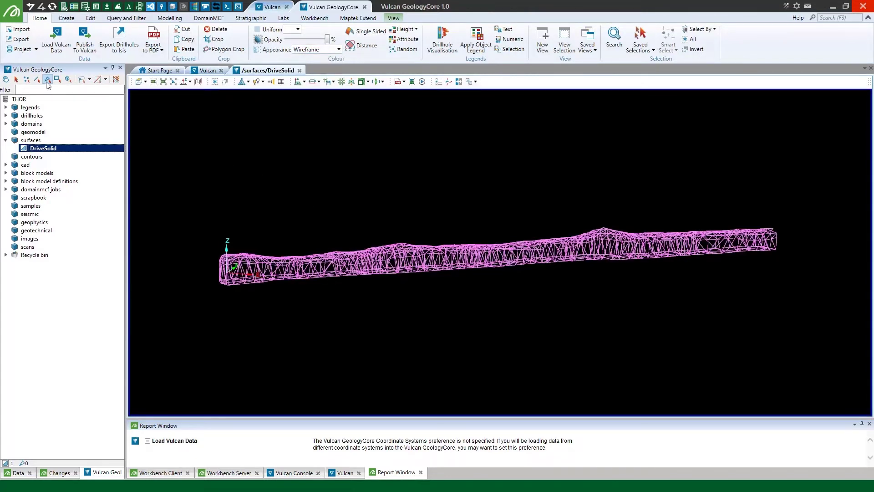
Step: Lasso-select the points along the drive using Freehand Selection Mode
click(48, 79)
click(89, 80)
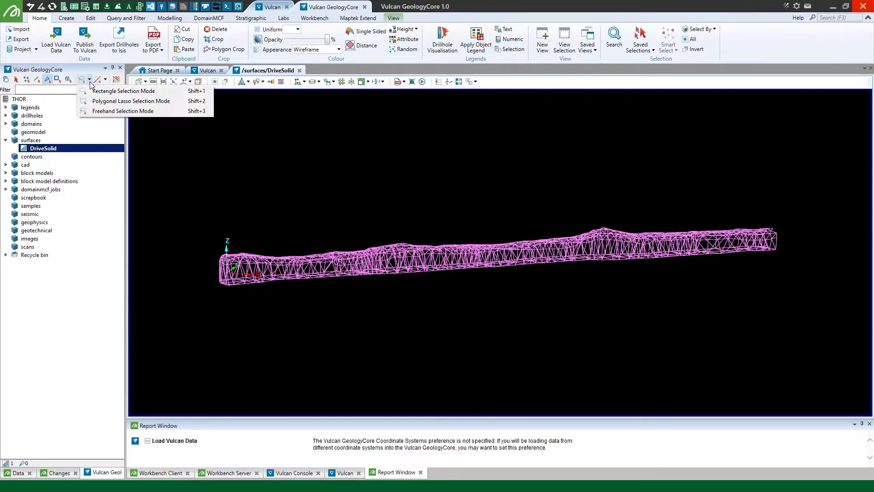
click(120, 111)
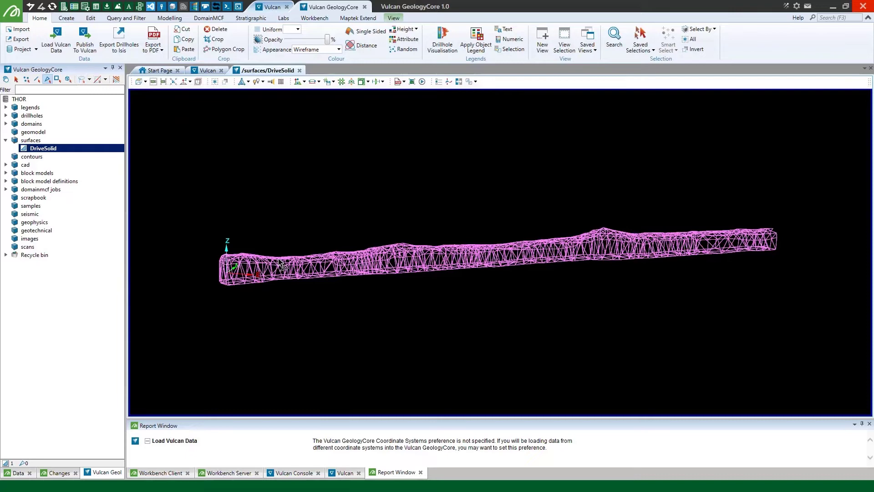
middle_drag(245, 293, 203, 269)
mouse_move(203, 272)
mouse_down()
mouse_move(270, 278)
mouse_move(792, 267)
mouse_move(761, 189)
mouse_move(401, 144)
mouse_up()
drag(146, 172, 146, 172)
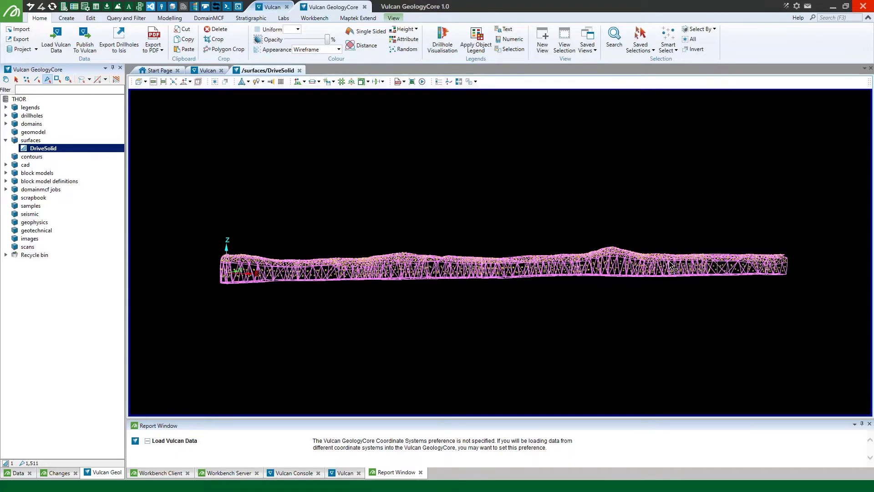
Step: Rename the DriveSolid surface to Floor
click(32, 142)
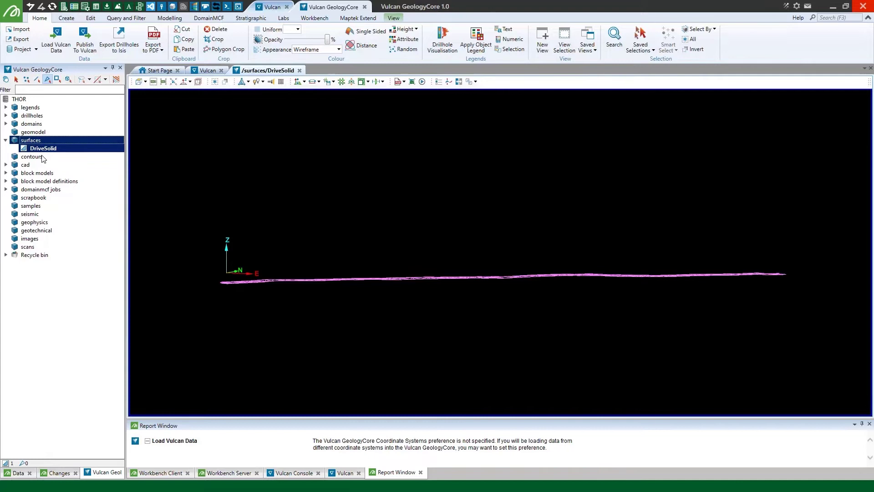
click(40, 150)
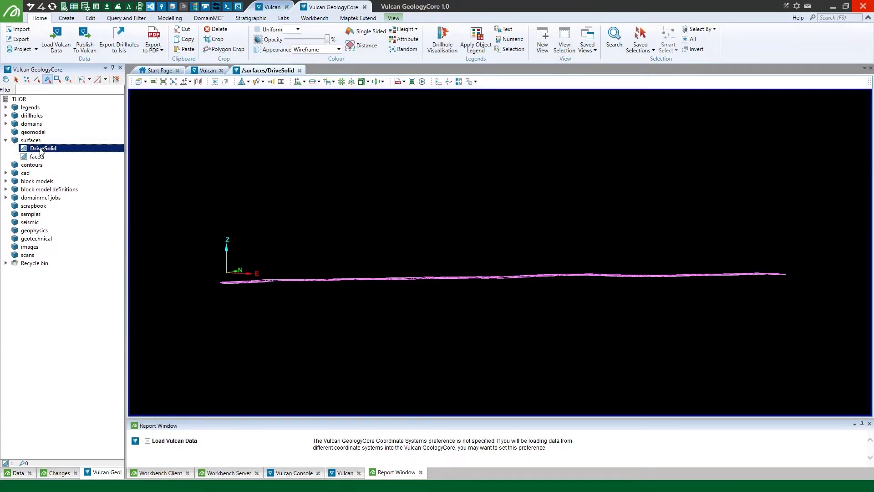
right_click(41, 151)
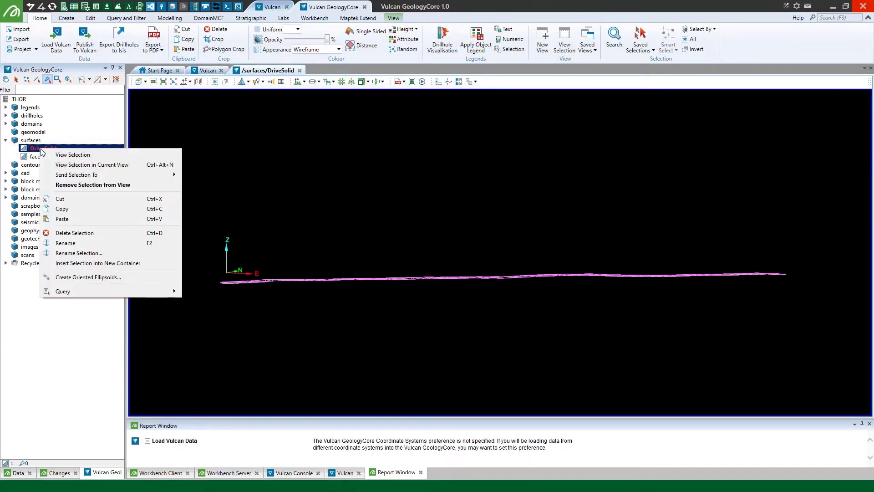
click(74, 244)
text(Floor)
key(Return)
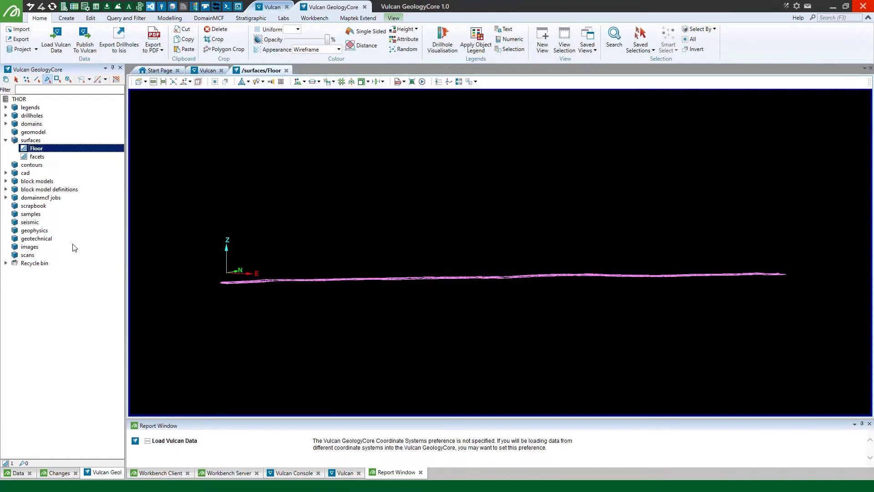
Step: Hide Floor, display the facets surface and delete its lower stray points
click(37, 157)
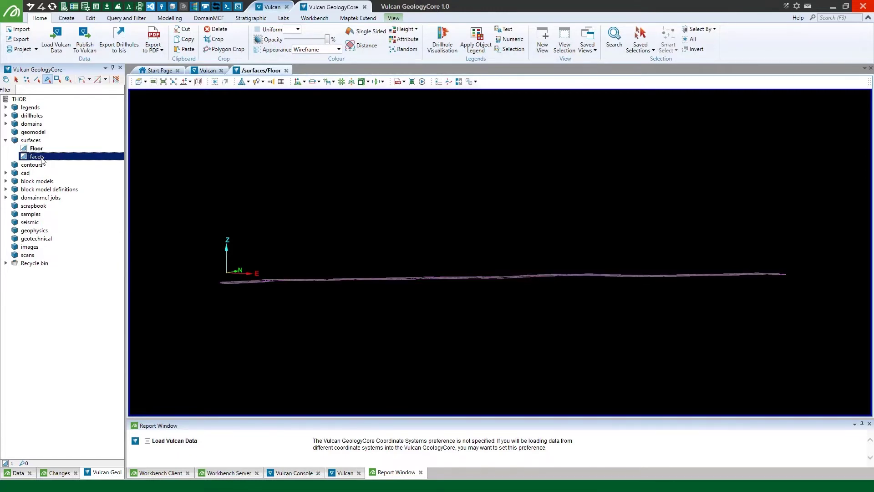
right_click(33, 148)
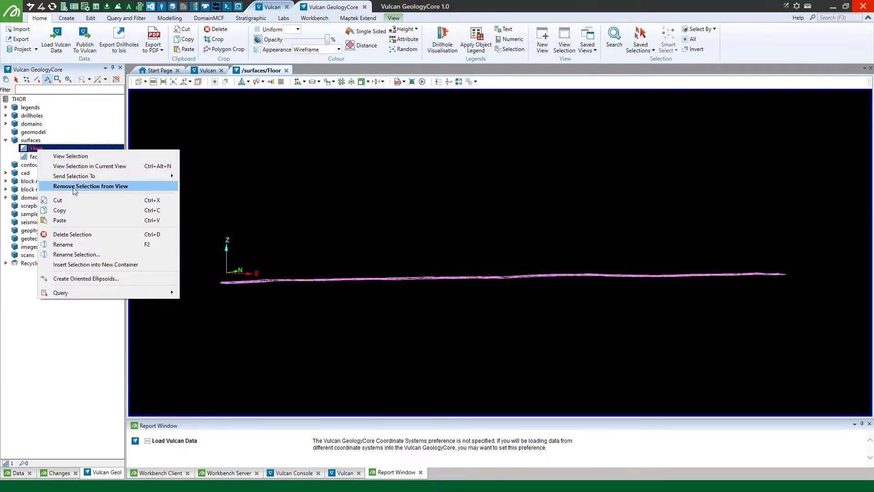
click(73, 185)
double_click(39, 157)
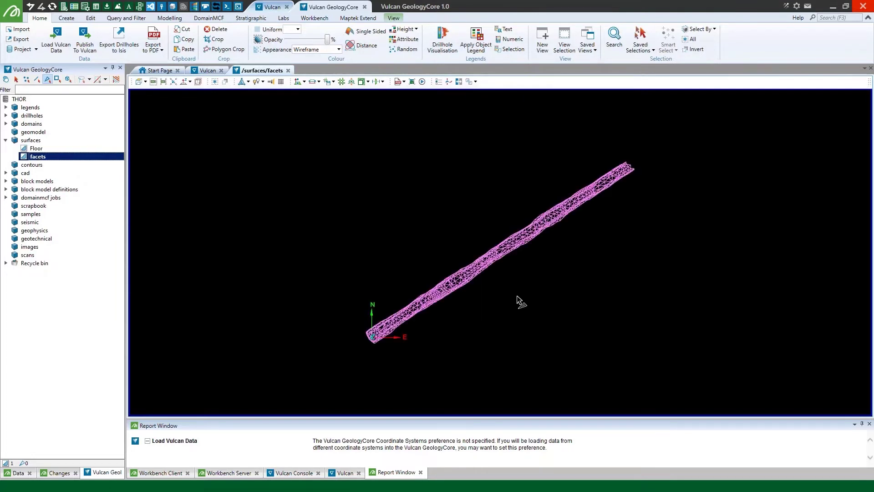
drag(448, 279, 419, 193)
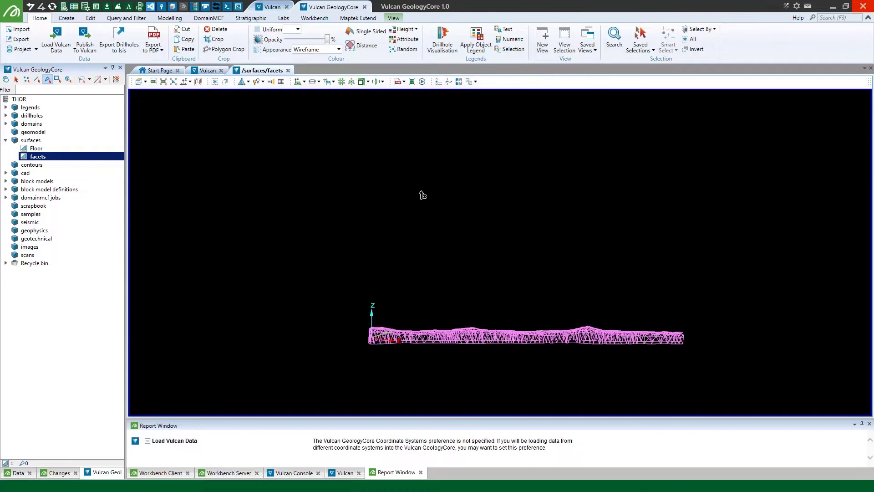
scroll(575, 364, up, 4)
scroll(550, 322, down, 1)
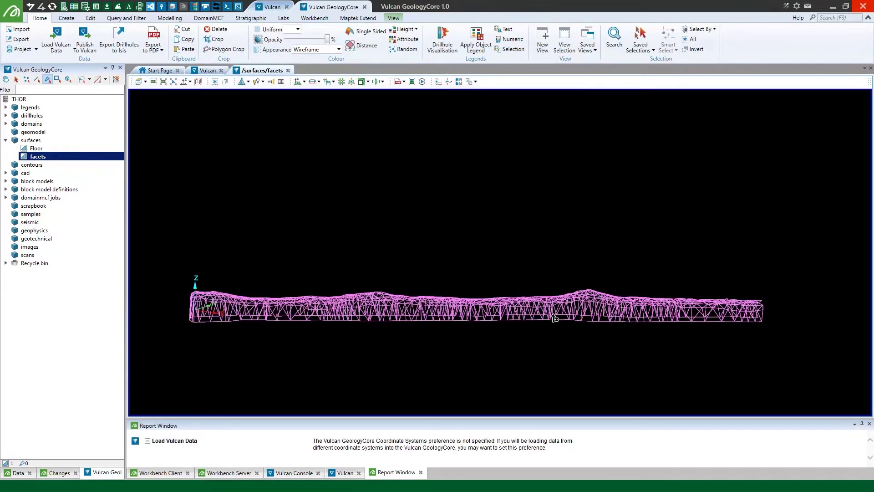
click(160, 311)
mouse_move(580, 313)
mouse_down()
mouse_move(760, 314)
mouse_move(780, 365)
mouse_move(346, 388)
mouse_up()
key(Delete)
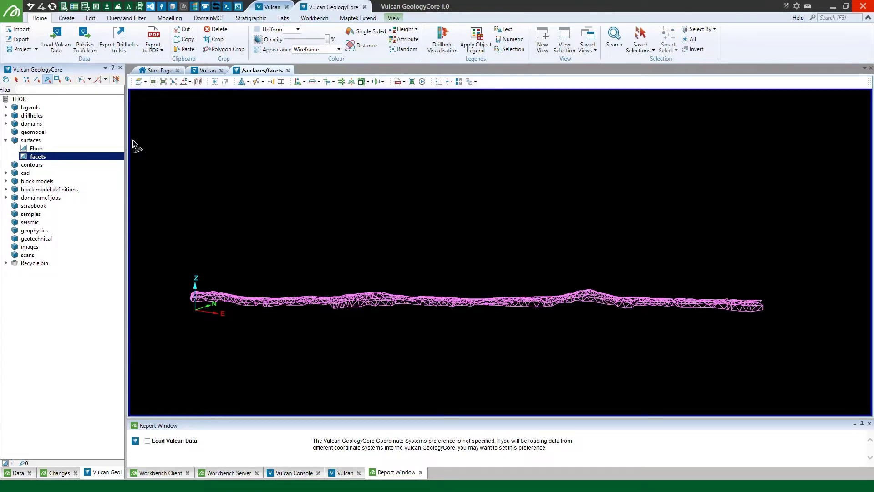
Step: Rename the facets surface to Backs
click(36, 141)
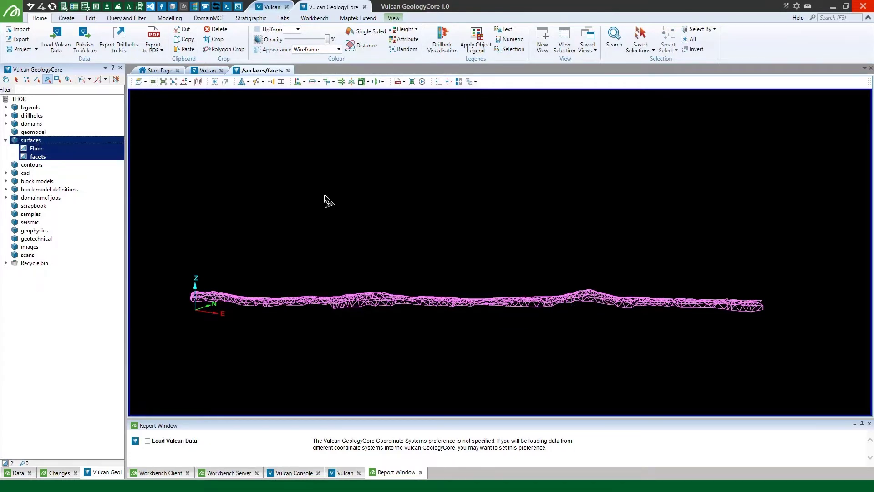
click(31, 142)
click(38, 157)
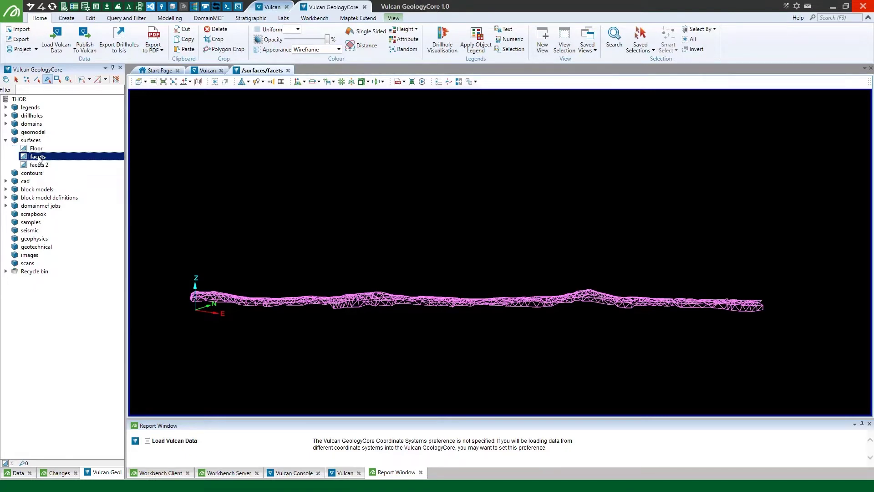
right_click(39, 158)
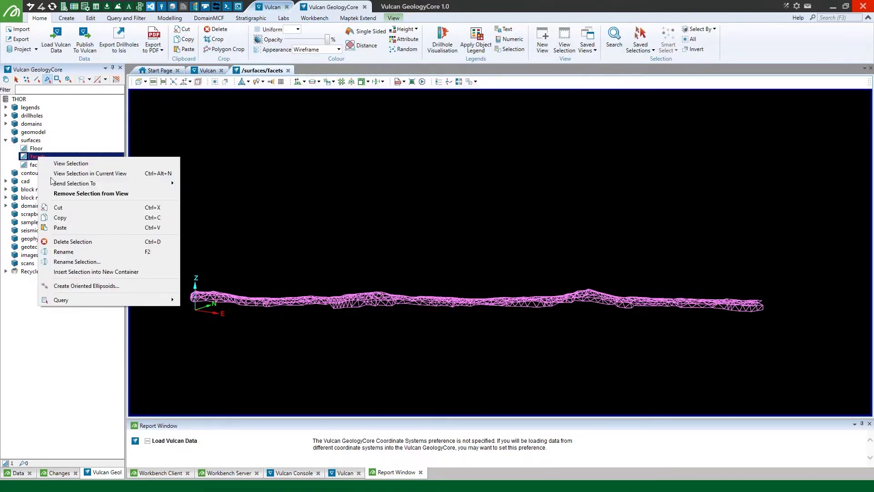
click(64, 252)
text(Ba)
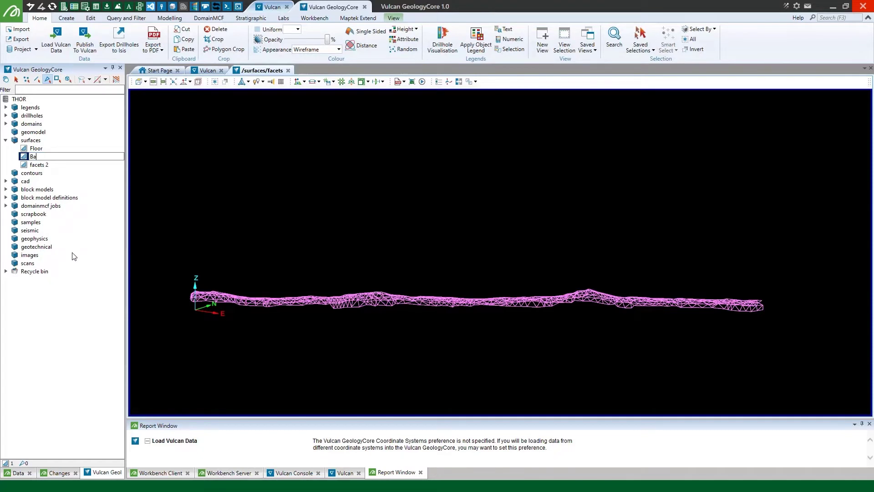
text(cks)
key(Return)
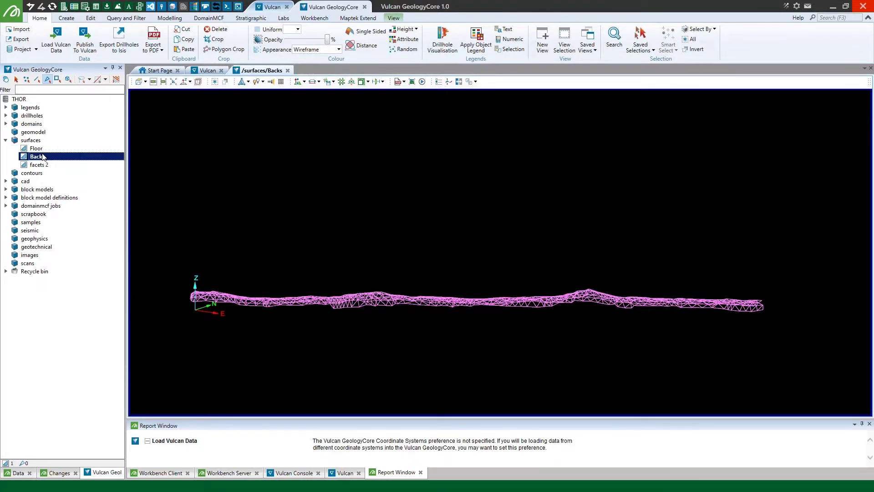
Step: Hide Backs, display facets 2 and select the points at its lower-left end
right_click(43, 157)
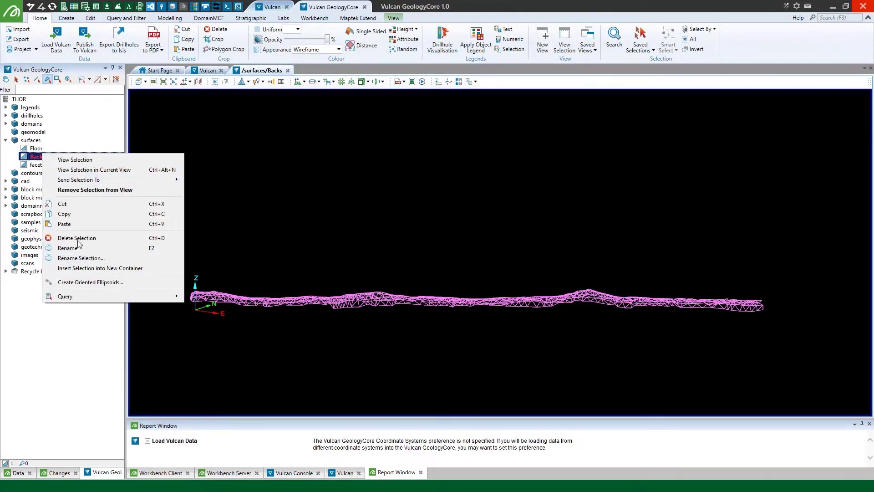
click(87, 190)
click(39, 167)
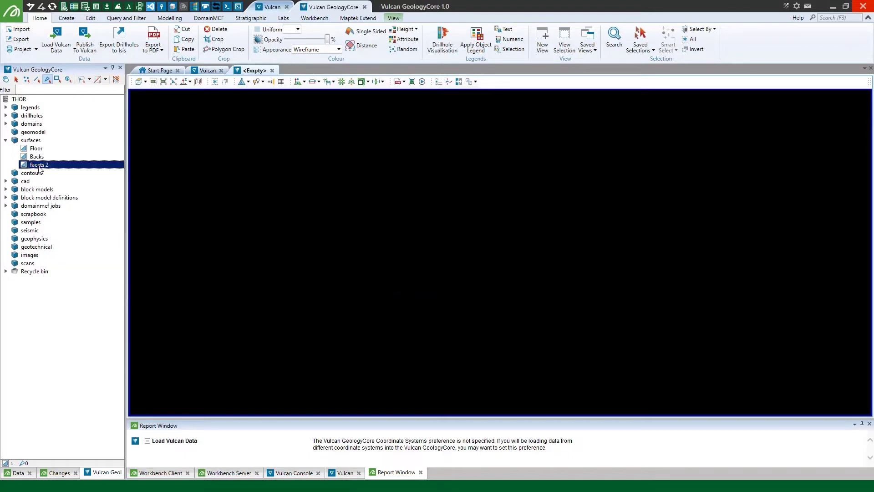
double_click(39, 165)
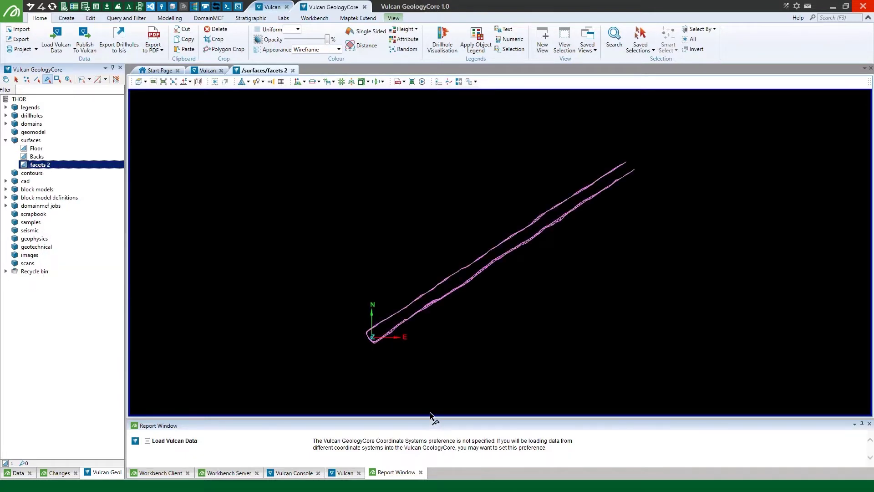
scroll(422, 407, up, 3)
scroll(268, 196, up, 3)
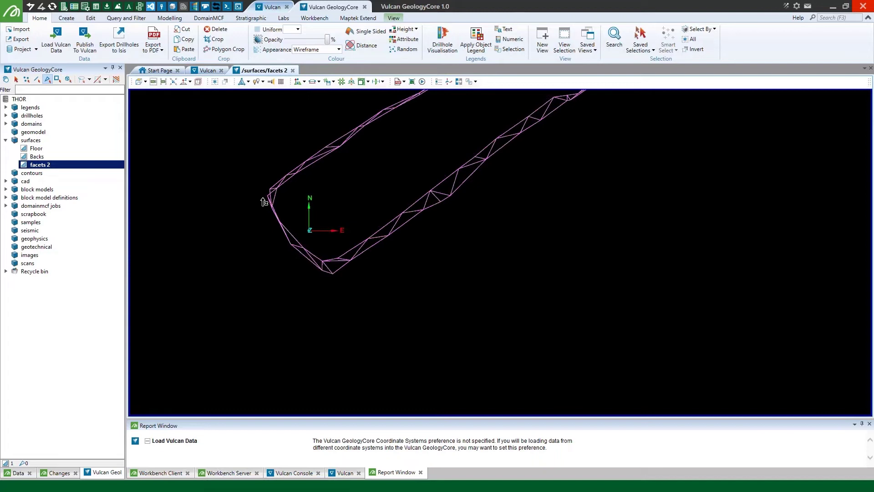
mouse_move(258, 176)
mouse_down()
mouse_move(348, 294)
mouse_move(356, 332)
mouse_move(204, 256)
mouse_up()
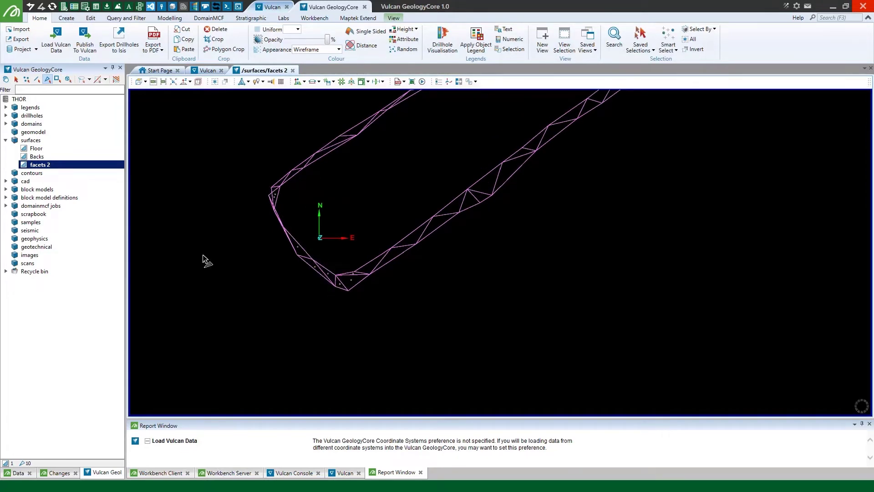
Step: Rename the newly split facets surface to Face
click(35, 141)
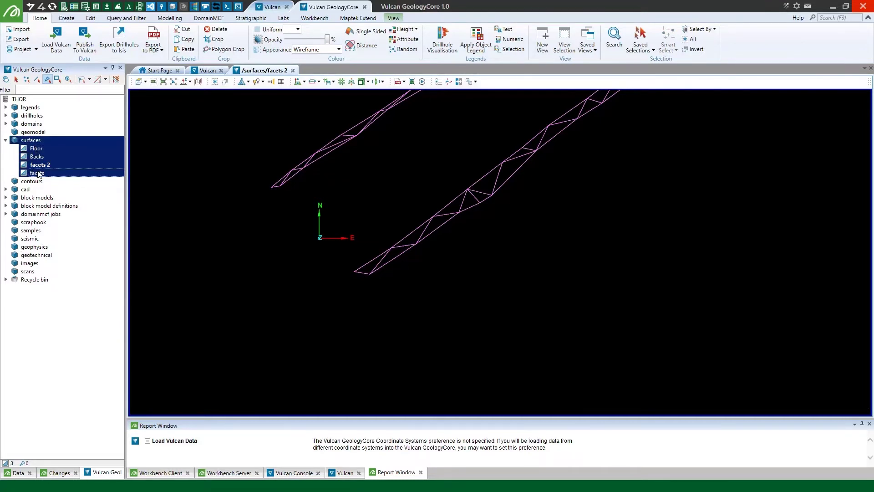
click(39, 173)
right_click(38, 173)
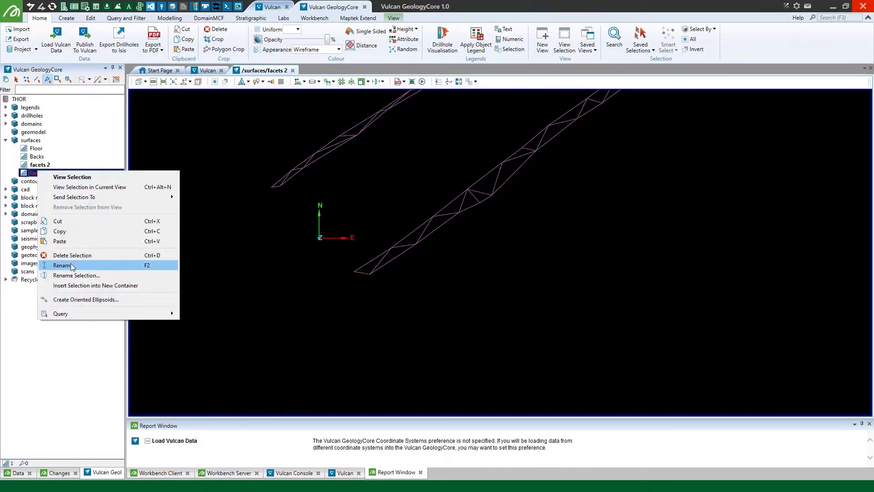
click(72, 265)
text(Face)
key(Return)
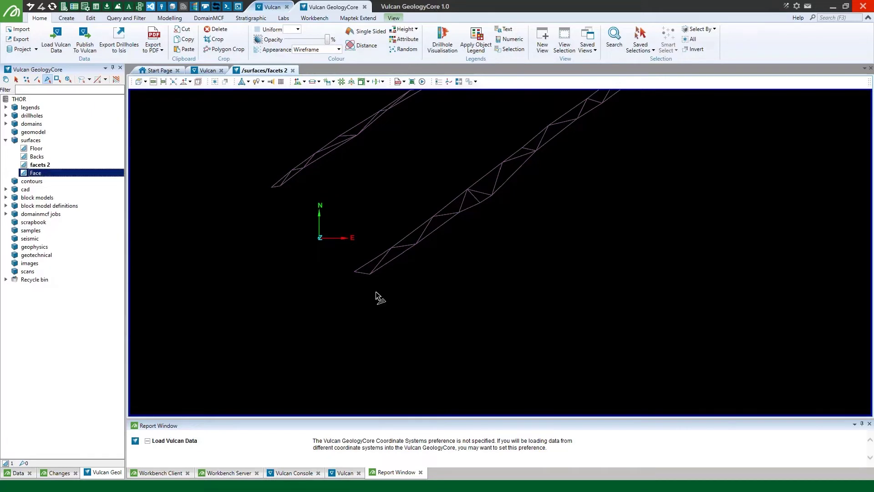
Step: Select and delete the upper strip of facets 2
scroll(279, 317, down, 5)
scroll(279, 317, down, 2)
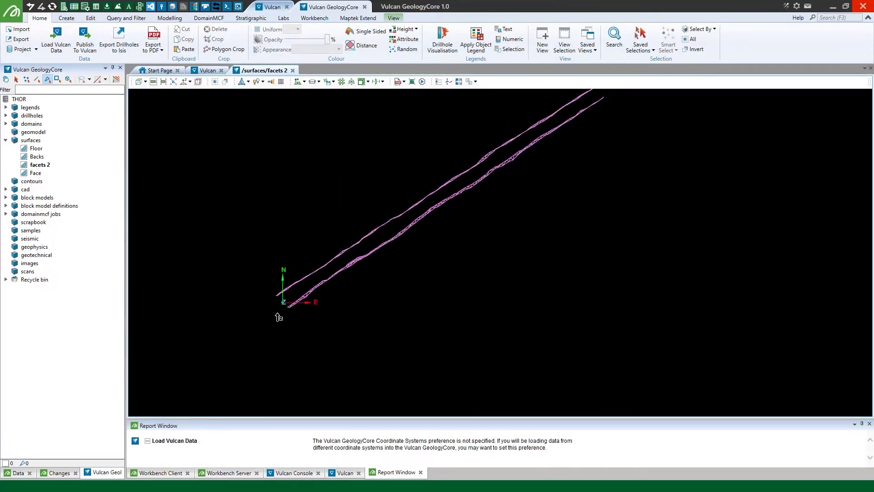
scroll(278, 317, down, 2)
click(264, 306)
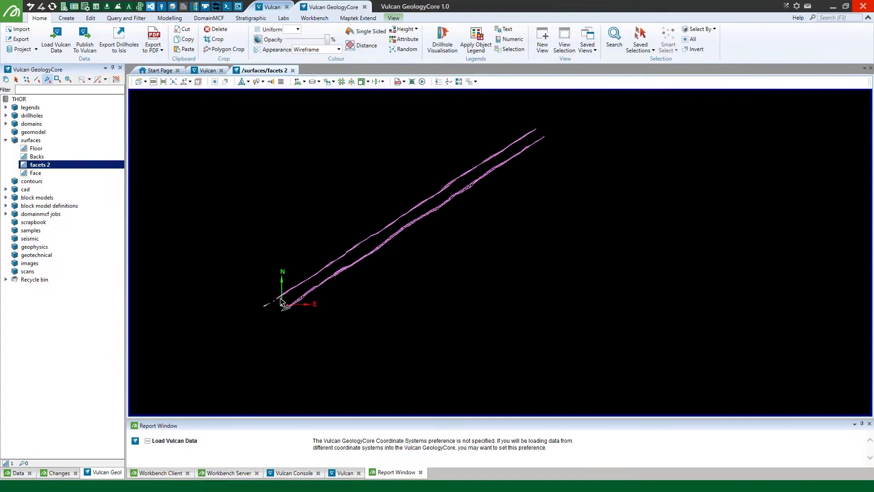
mouse_move(310, 288)
mouse_down()
mouse_move(530, 140)
mouse_move(543, 117)
mouse_move(474, 109)
mouse_move(354, 137)
mouse_move(250, 220)
mouse_up()
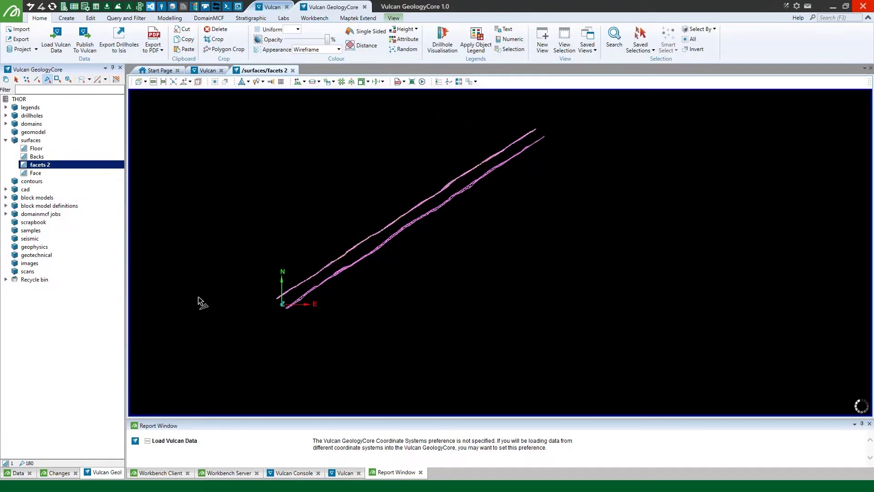
key(Delete)
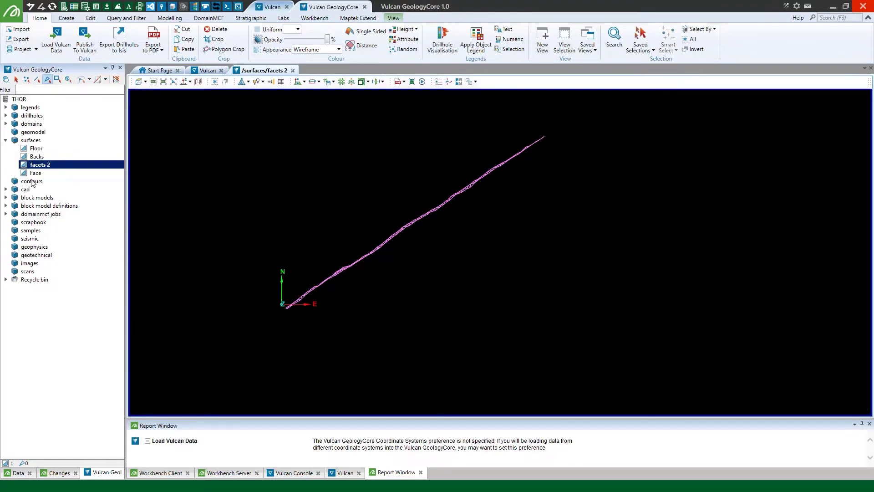
Step: Rename the new split surface to RWall and facets 2 to LWall
click(32, 141)
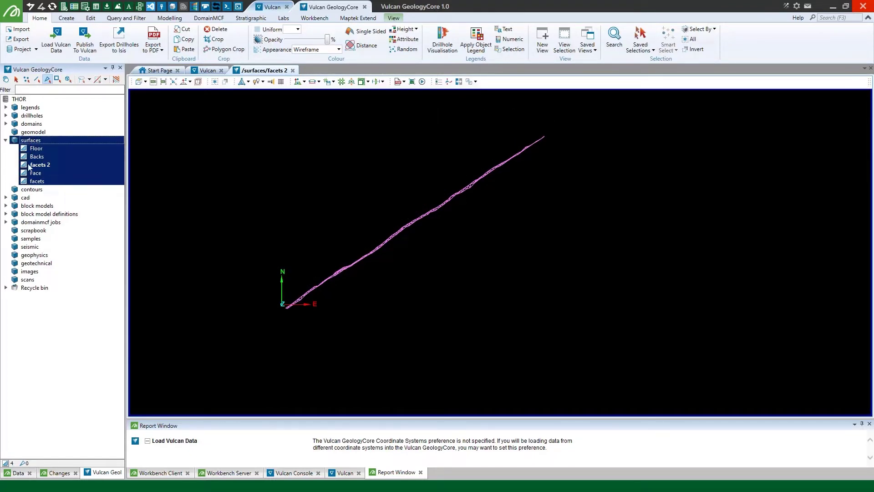
click(34, 182)
right_click(34, 182)
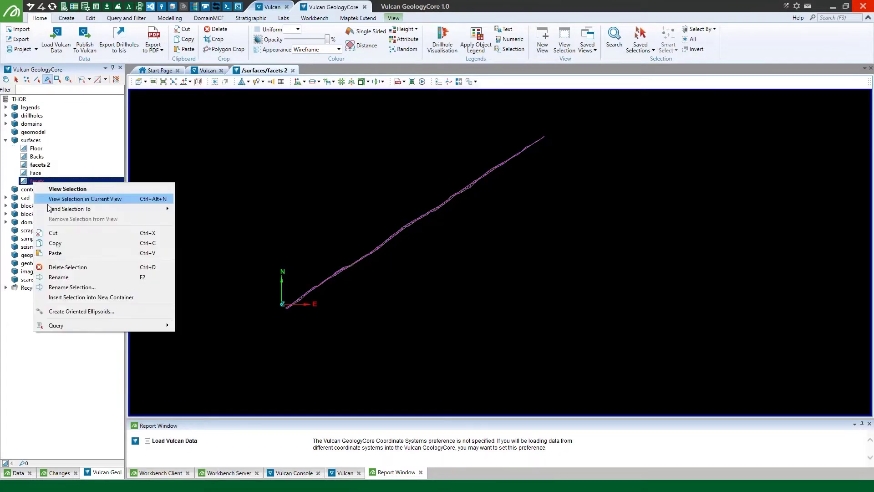
click(58, 277)
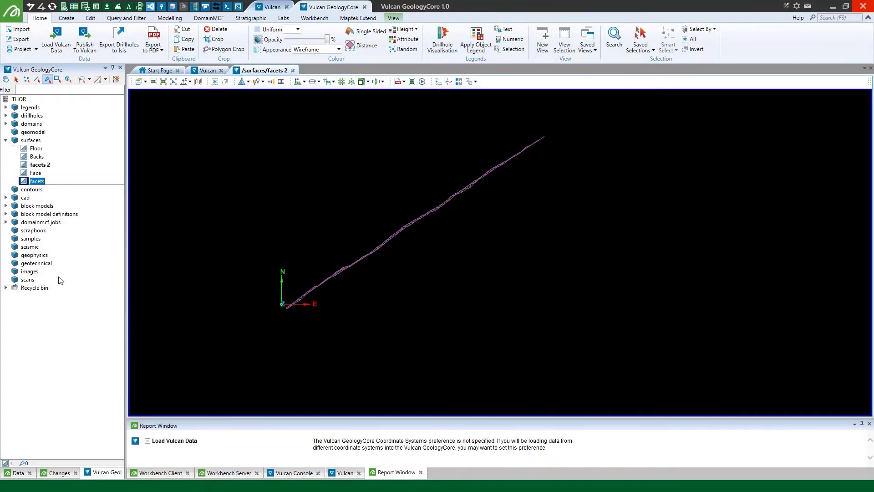
text(RWall)
key(Return)
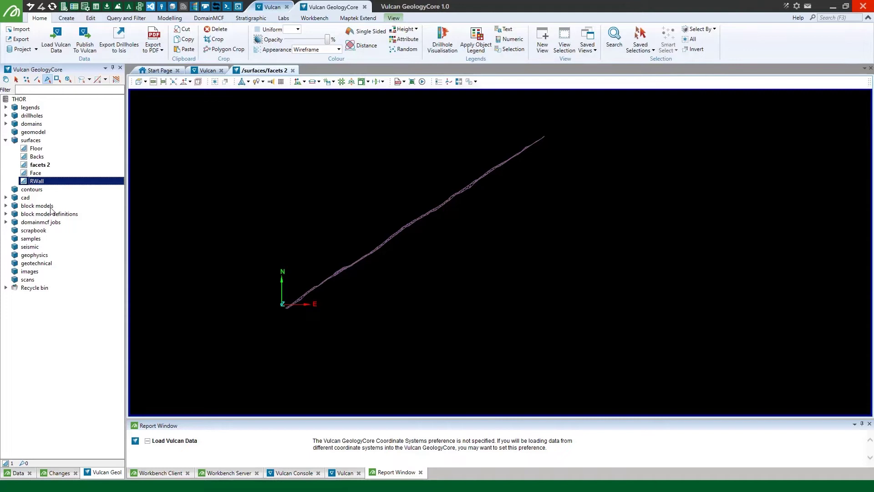
right_click(39, 167)
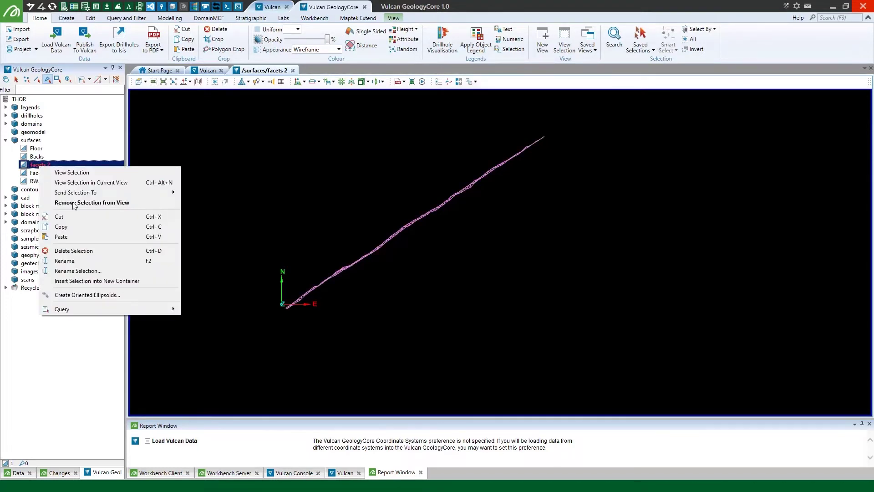
click(72, 262)
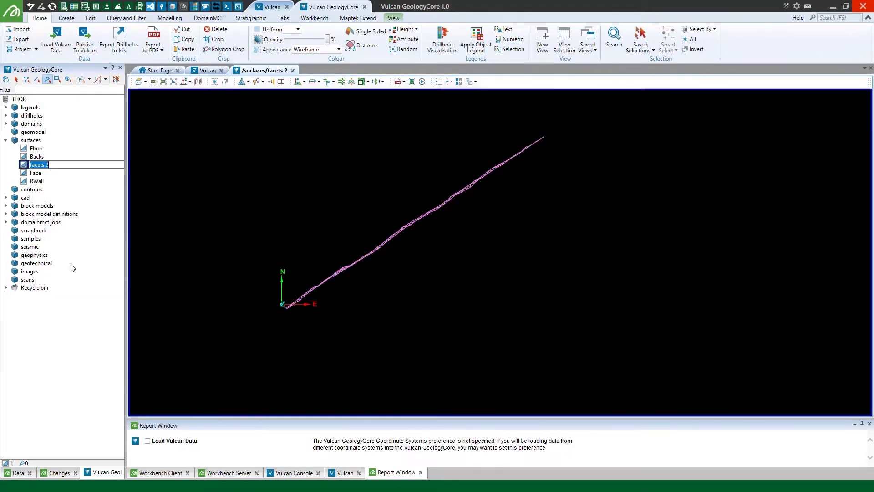
text(LWall)
key(Return)
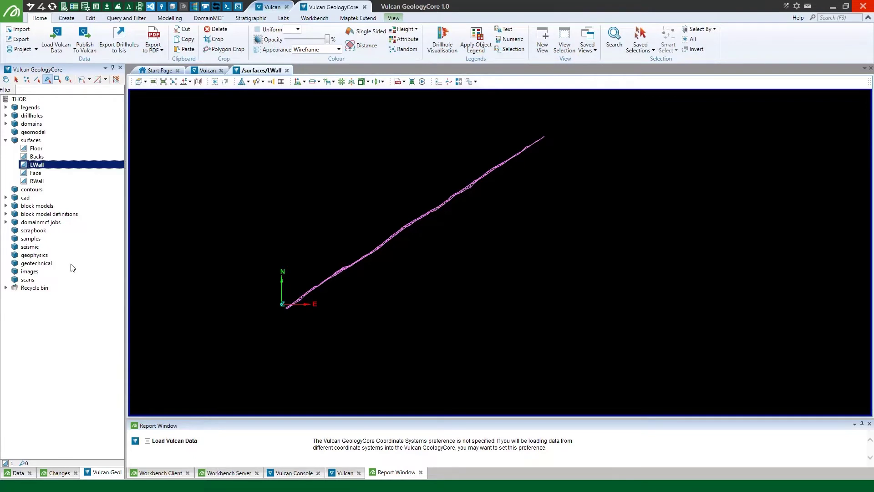
Step: Queue Floor through RWall plus Face as triangulations in Publish To Vulcan
click(186, 225)
click(86, 46)
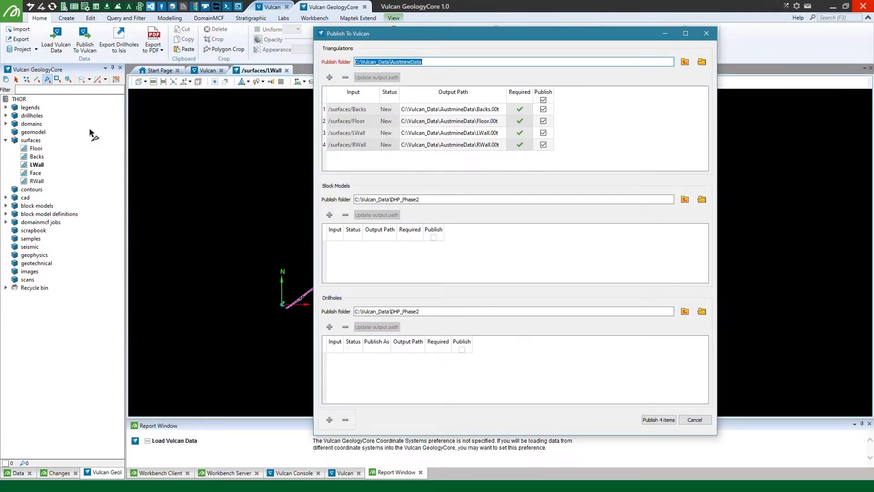
click(38, 149)
shift+click(37, 181)
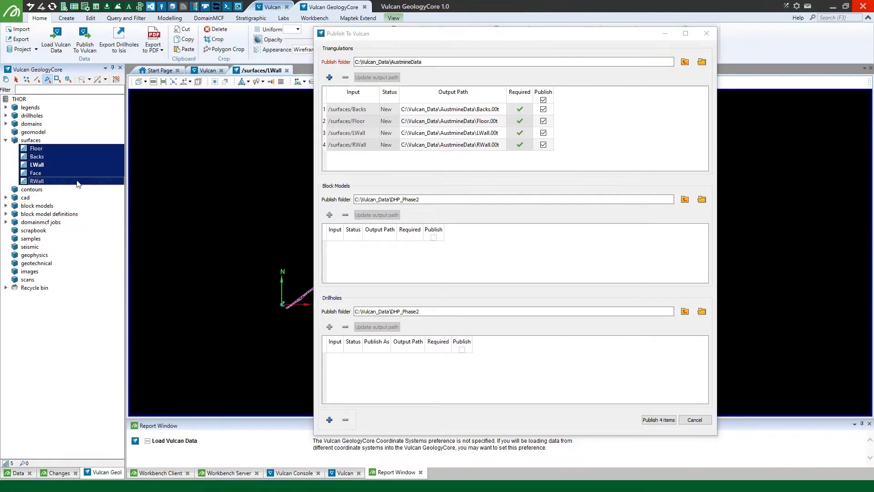
click(330, 78)
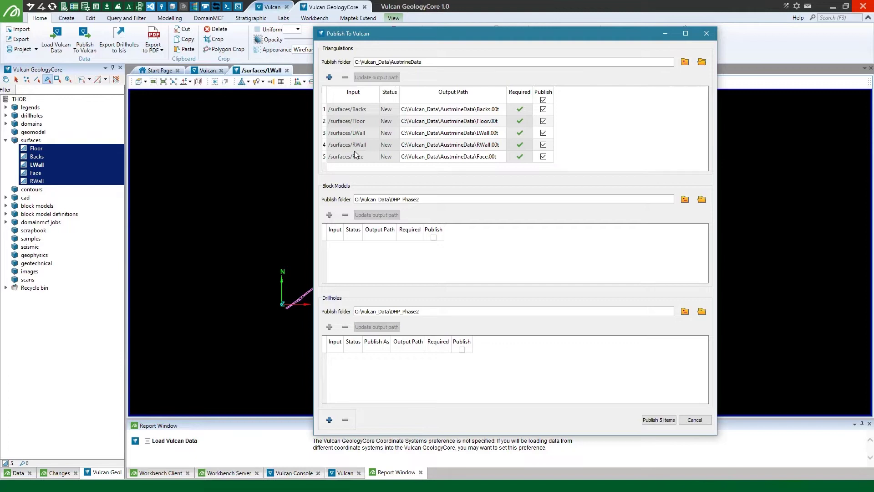
Step: Publish the five surfaces as Vulcan triangulations and check the drive triangulation
click(668, 422)
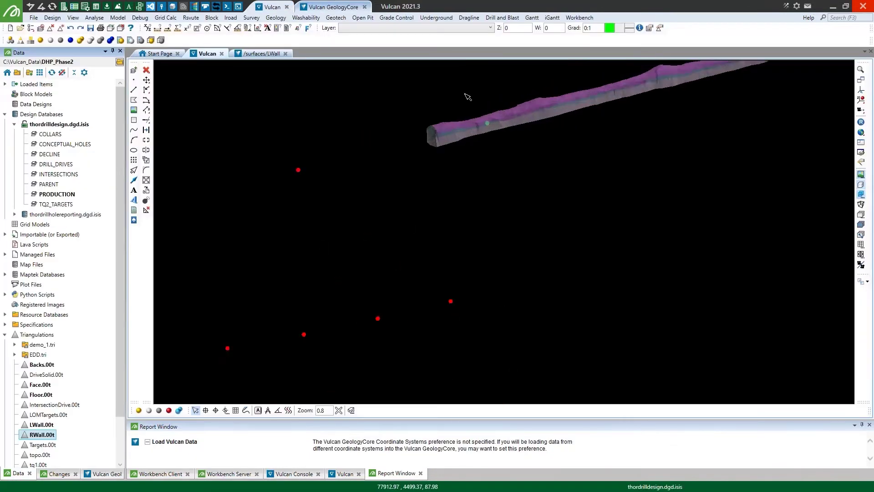
middle_drag(468, 96, 452, 179)
click(426, 166)
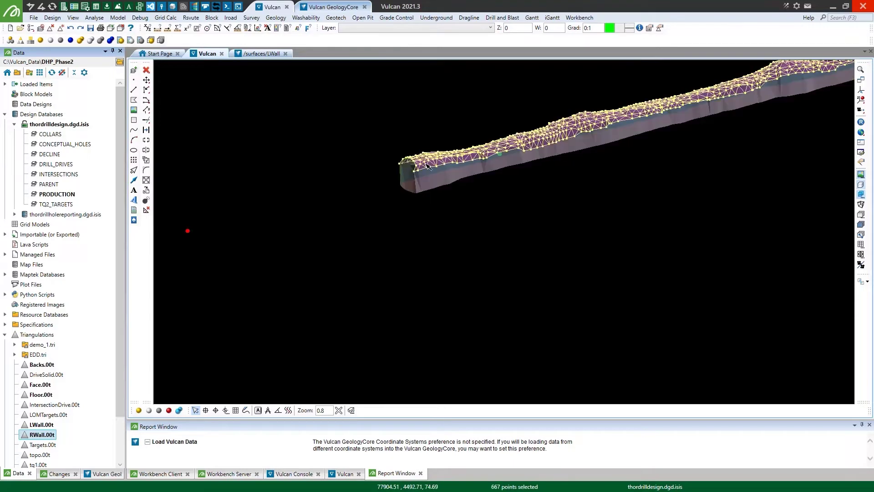
click(427, 212)
scroll(453, 189, down, 3)
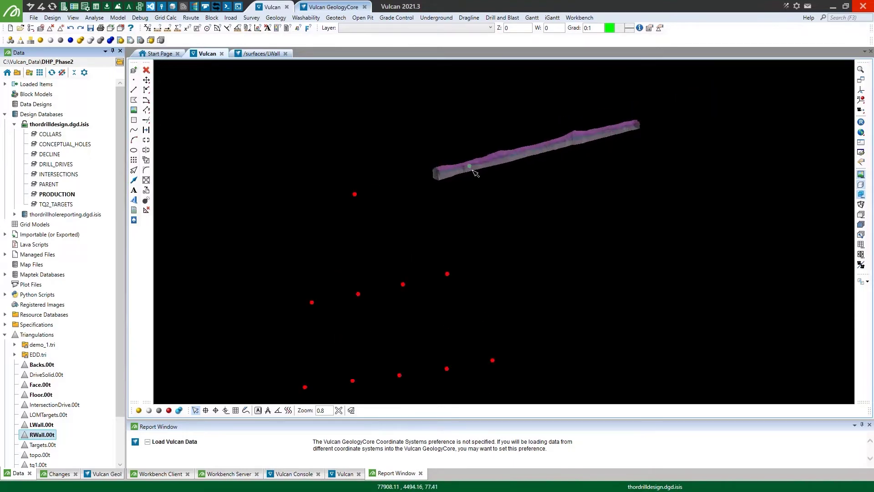
scroll(476, 173, up, 5)
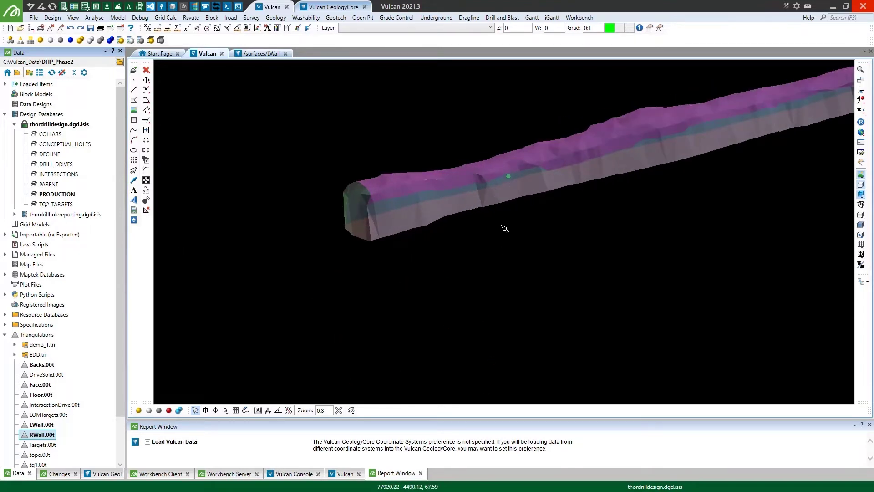
Step: Orbit the view until the drive lies horizontal above the spread rows of target points
middle_drag(501, 190, 484, 197)
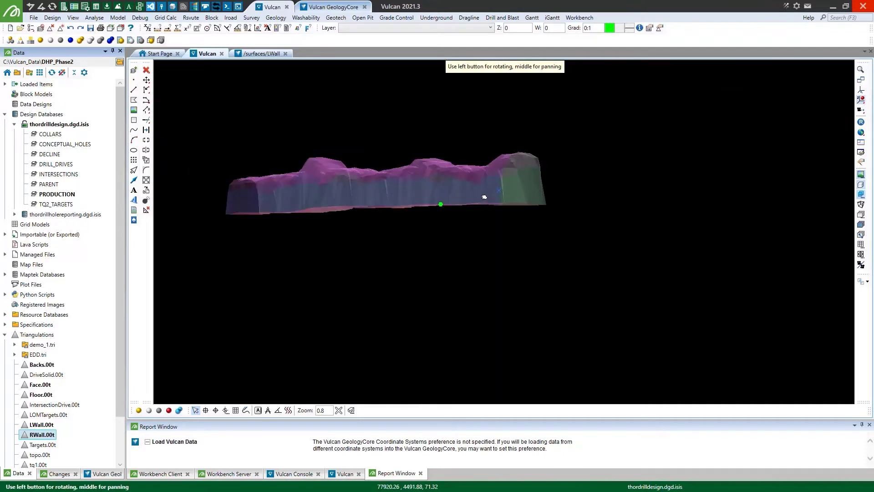
drag(484, 197, 445, 210)
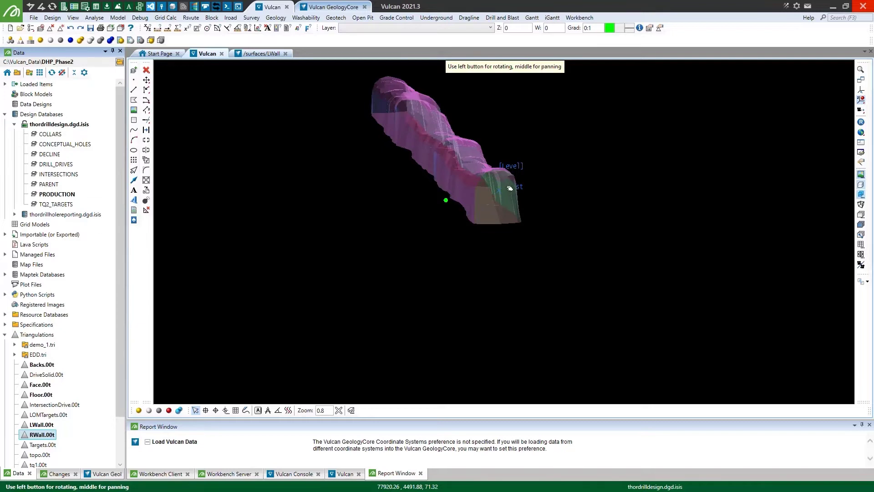
scroll(510, 188, down, 6)
drag(493, 216, 507, 283)
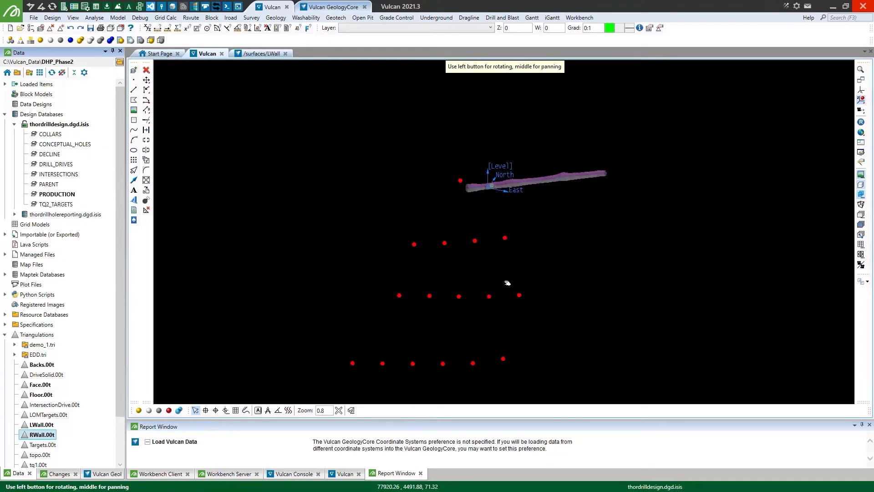
drag(461, 195, 497, 262)
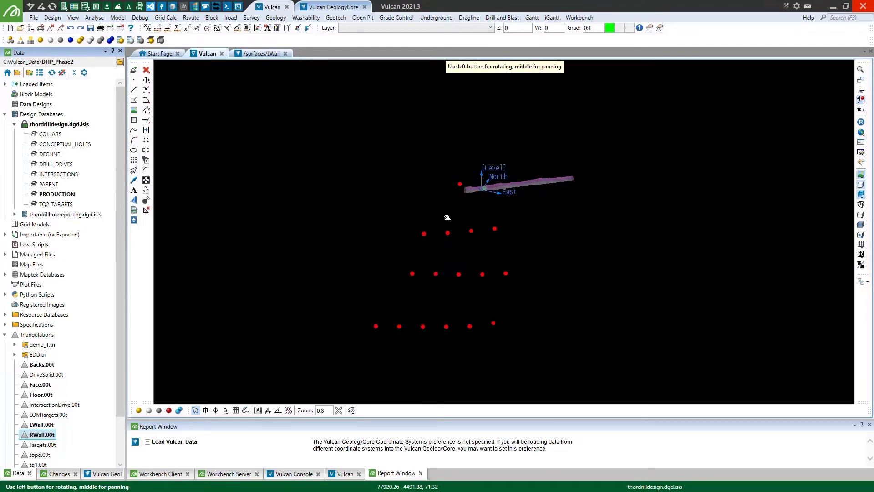
drag(490, 226, 484, 204)
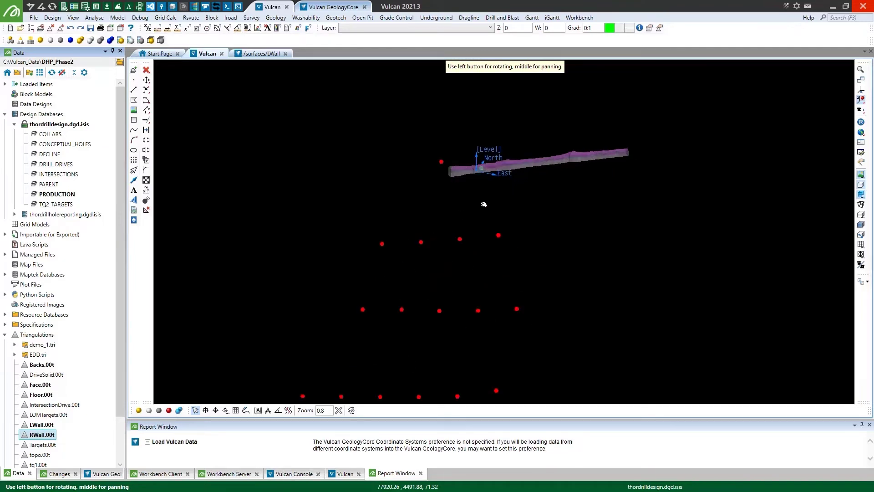
Step: Start Create Drillholes with production.cdh_spec, new scenario 008 and Collar and target planning
click(276, 18)
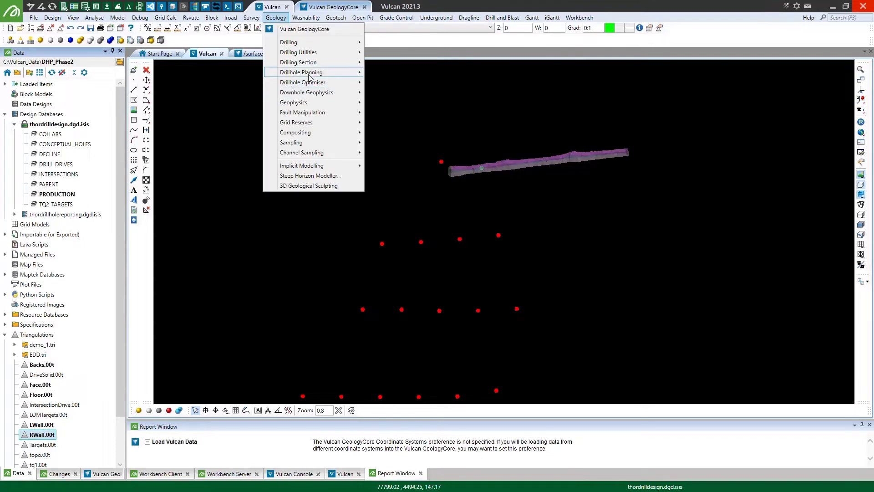
mouse_move(308, 73)
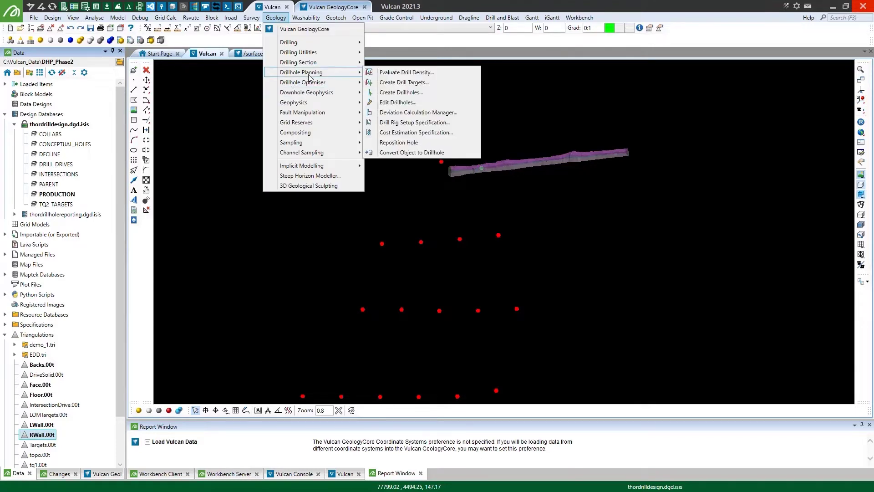
click(421, 94)
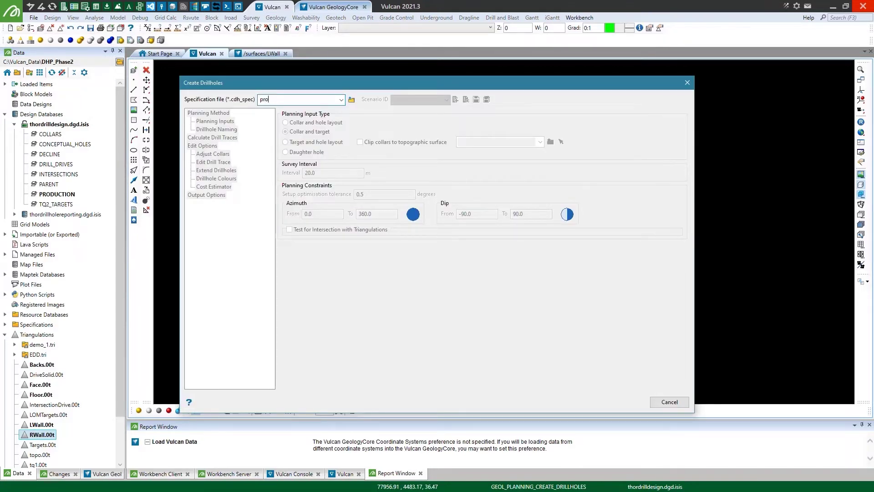
text(production)
key(Tab)
click(455, 99)
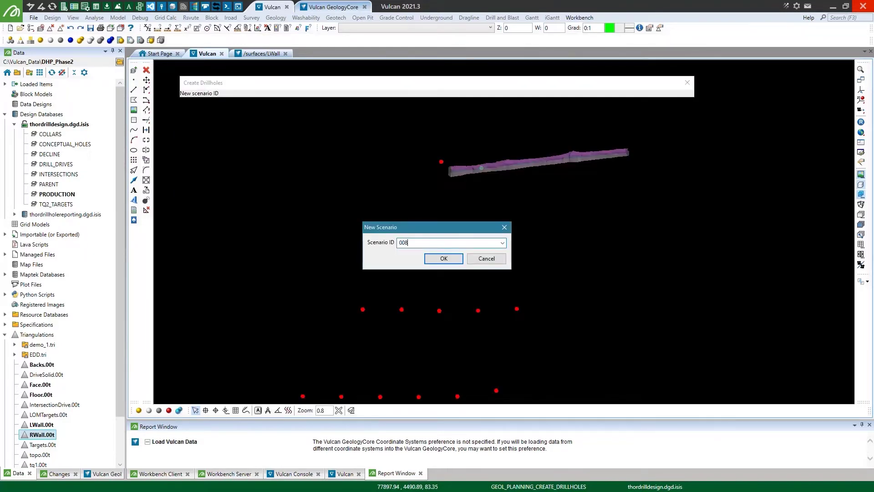
key(Return)
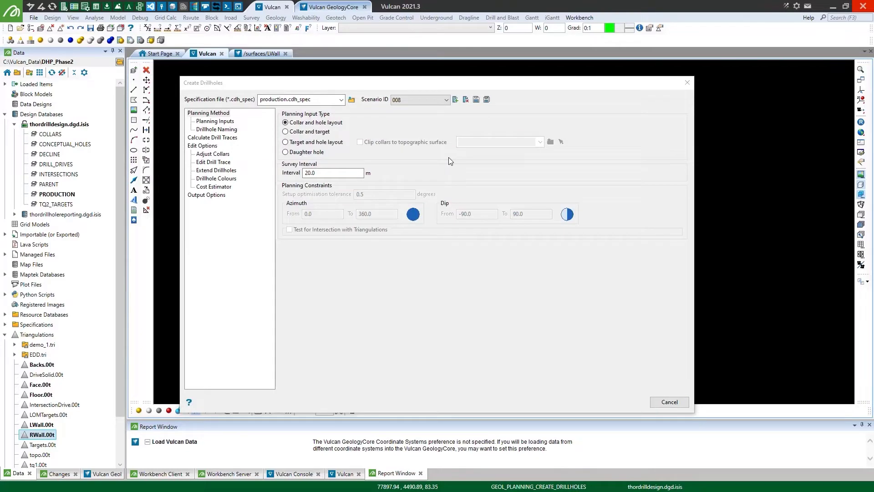
click(308, 133)
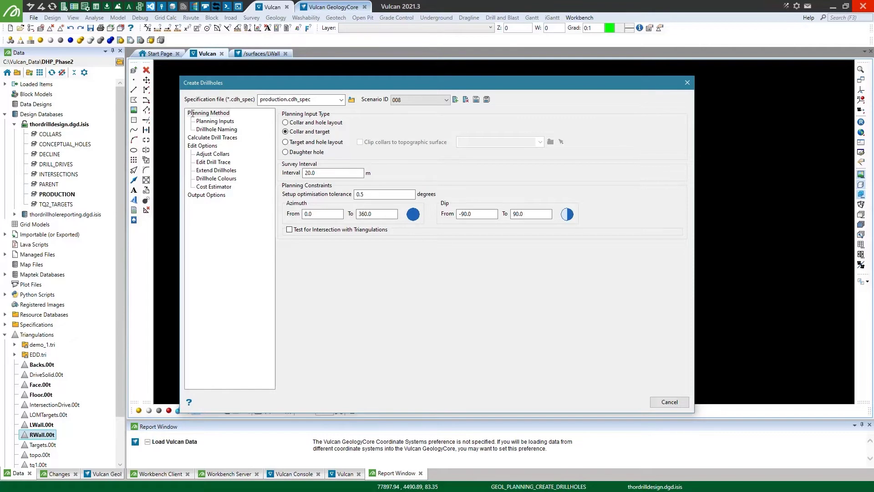
click(214, 122)
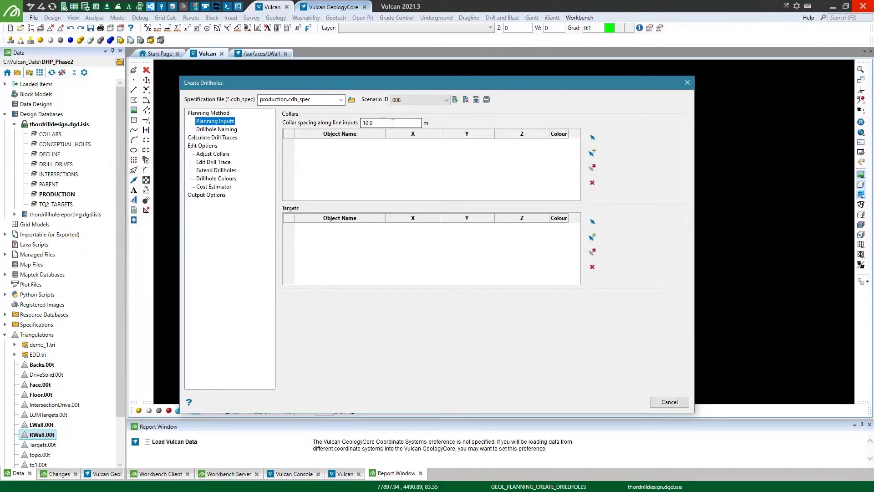
Step: Set POINT_1 as the collar using Select By Object
click(593, 138)
right_click(581, 139)
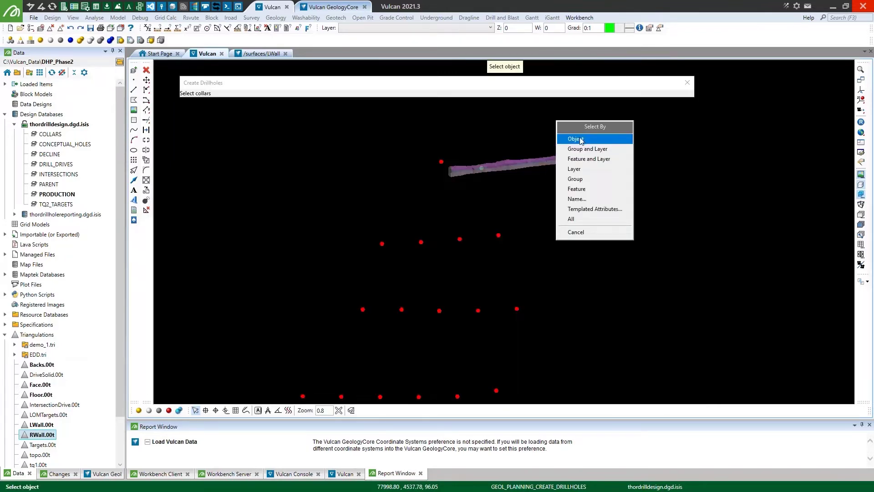
click(576, 139)
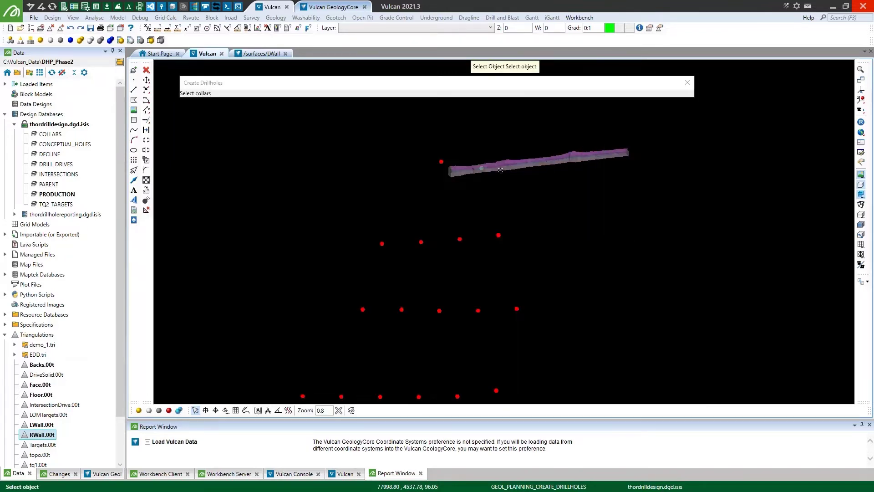
right_click(548, 180)
click(548, 182)
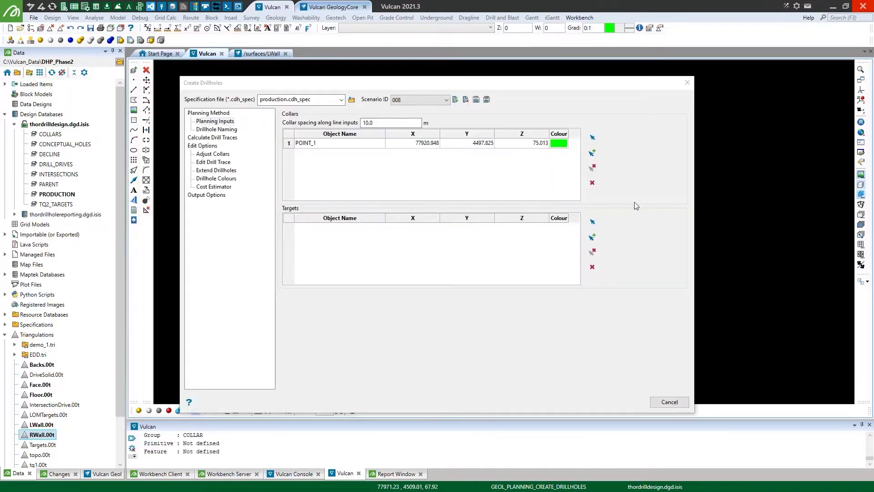
Step: Set the group 008 red points as the targets using Select By Group
click(595, 223)
right_click(595, 223)
click(585, 261)
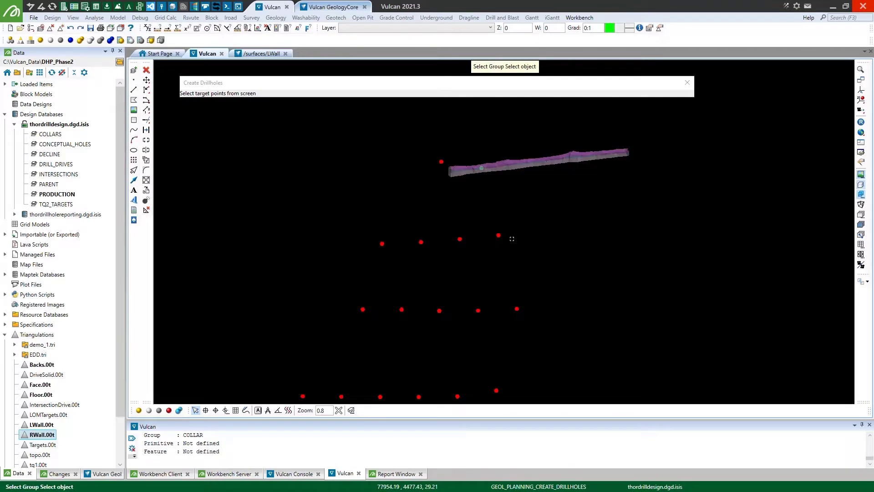
click(498, 236)
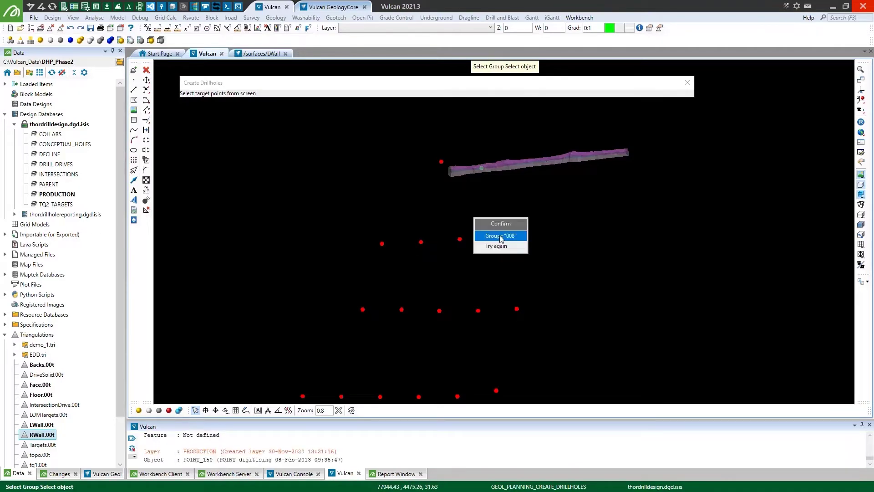
click(502, 236)
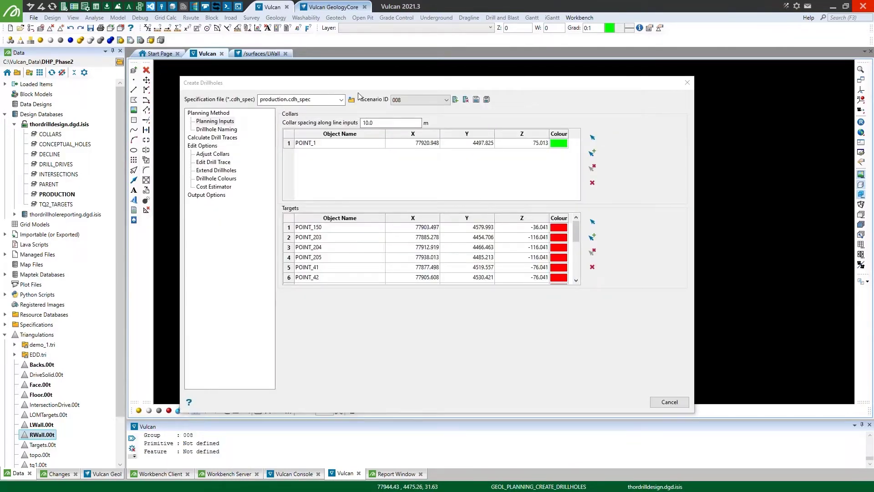
Step: Use the Column then Row naming sequence, with strike and dip from three snapped points
click(222, 130)
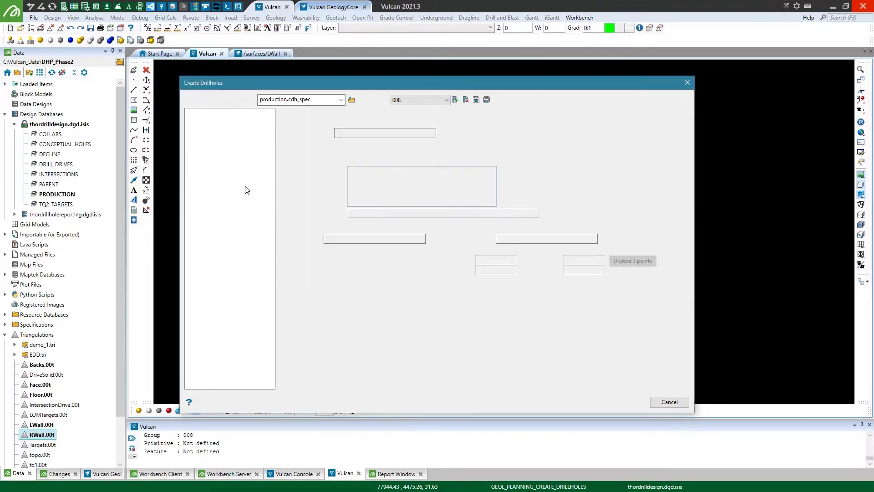
click(374, 261)
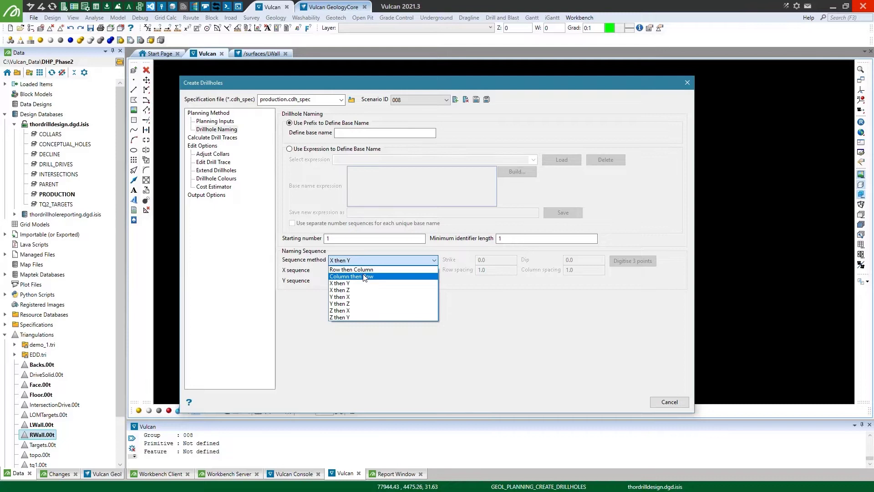
click(365, 276)
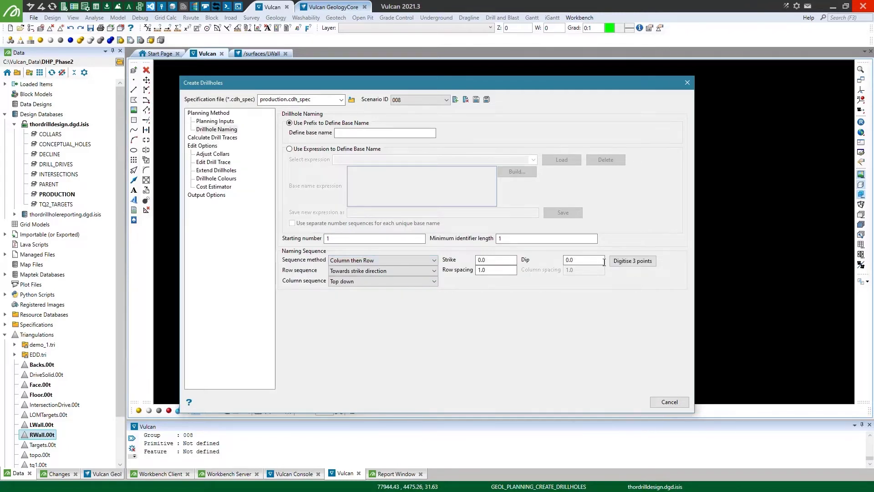
click(632, 261)
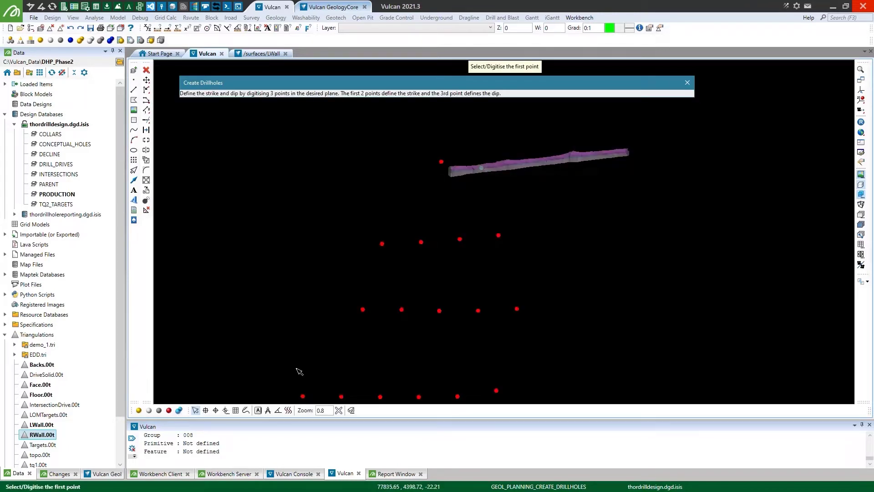
click(215, 410)
click(382, 243)
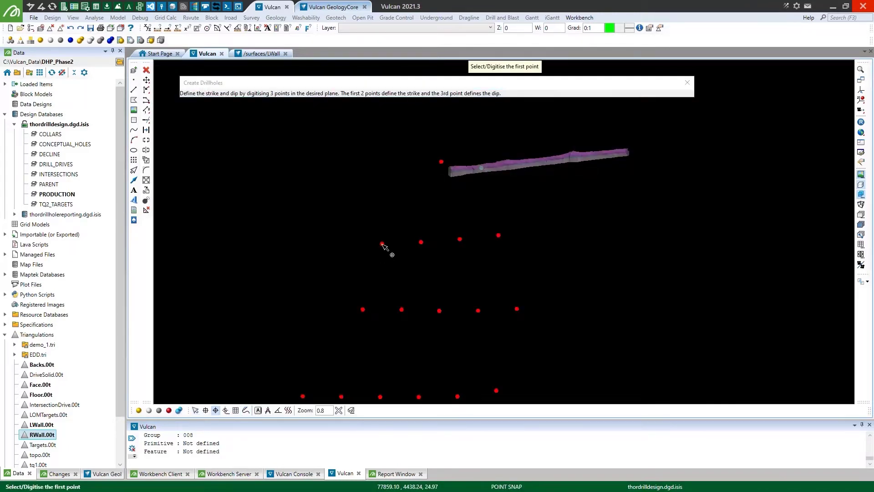
click(499, 236)
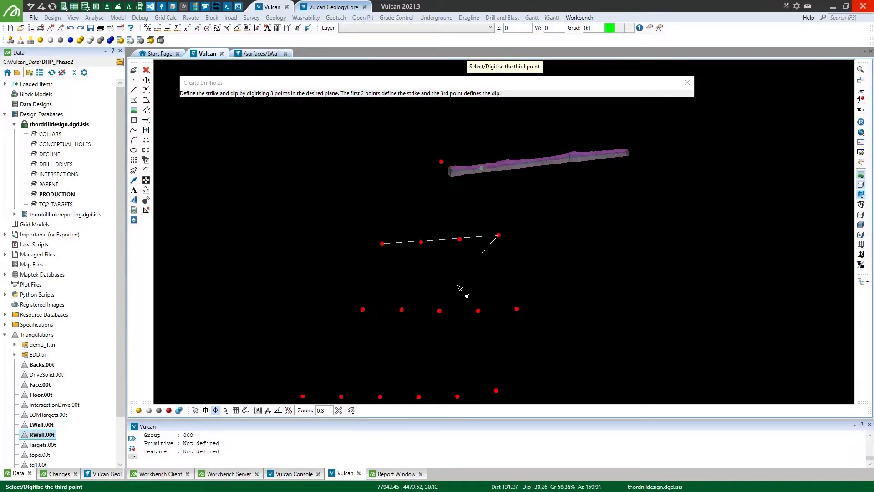
click(440, 311)
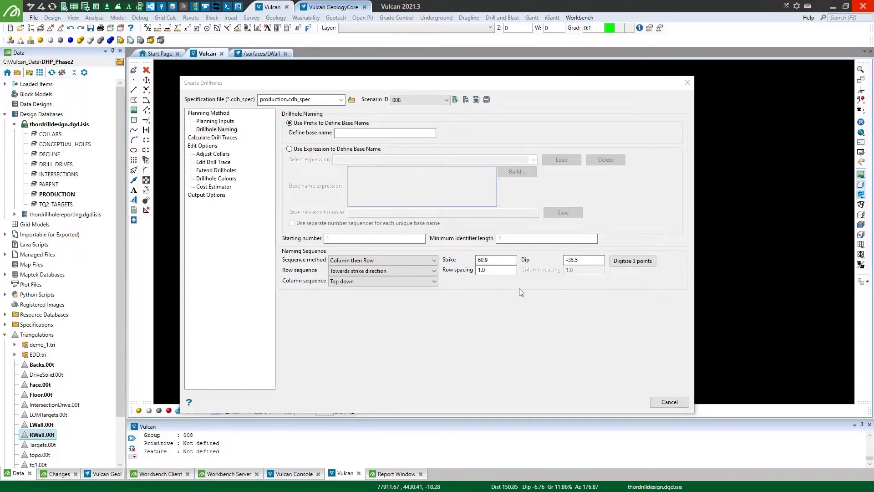
Step: Set the drillhole base name to UDD and go to the drill trace calculation
click(355, 132)
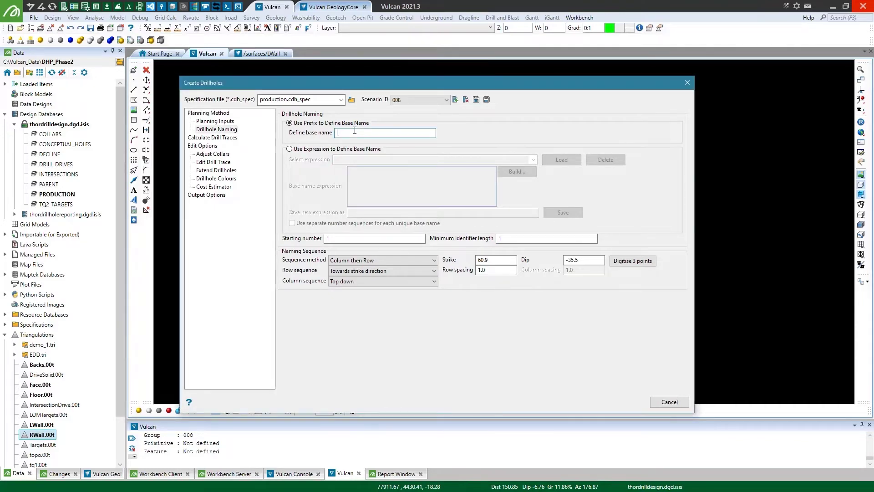
text(UDD)
click(225, 136)
click(306, 124)
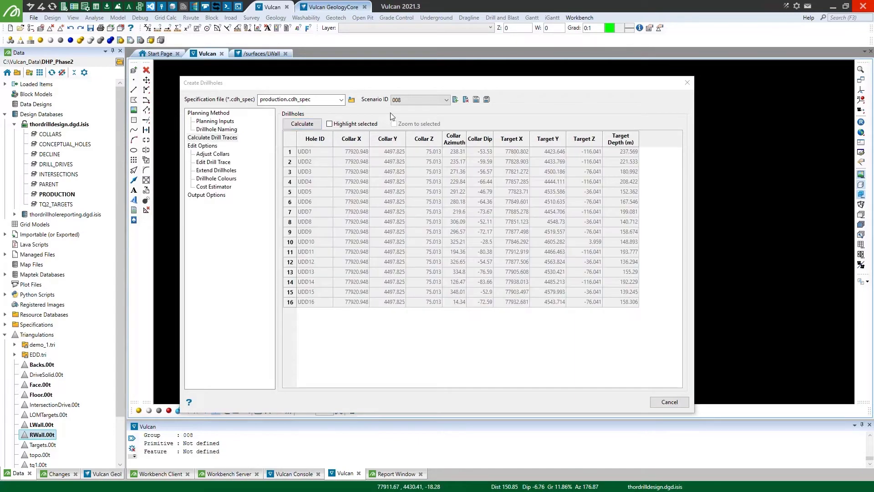
drag(378, 87, 463, 404)
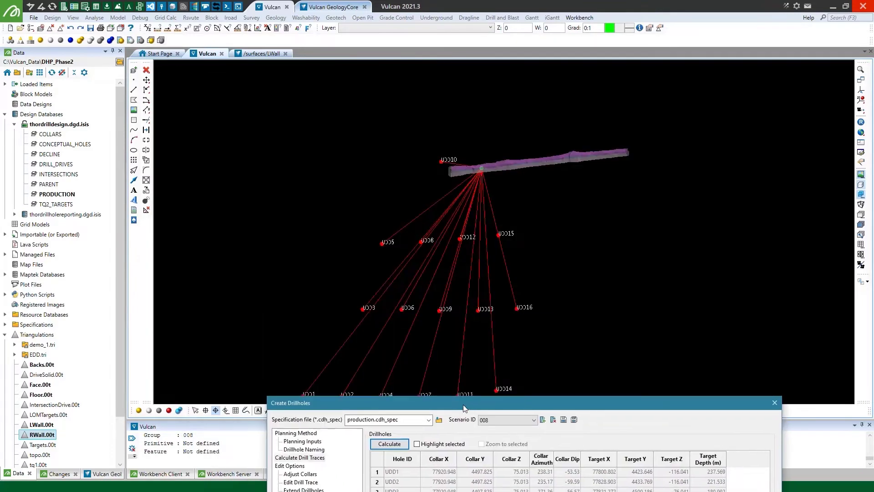
click(861, 90)
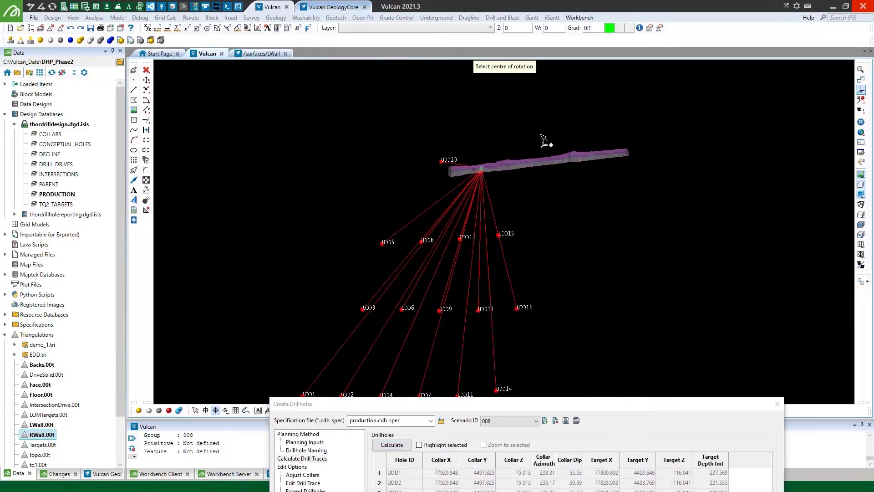
click(481, 169)
drag(481, 169, 475, 168)
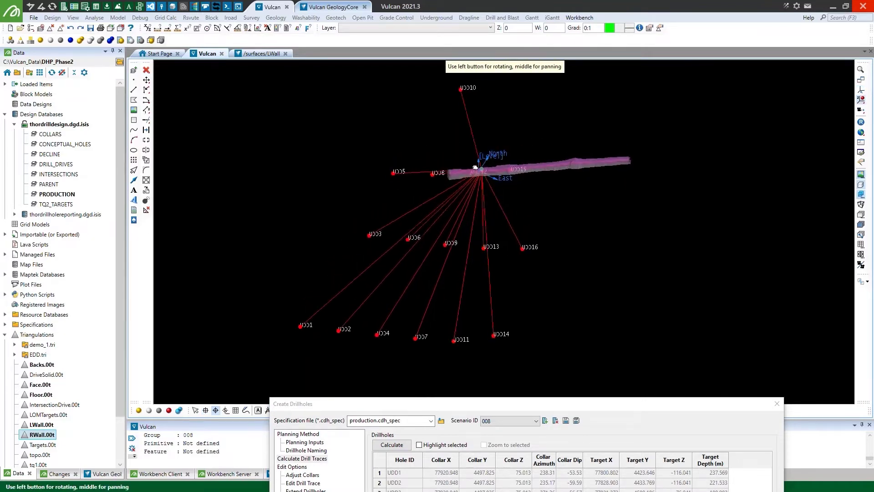
click(861, 123)
drag(582, 224, 548, 68)
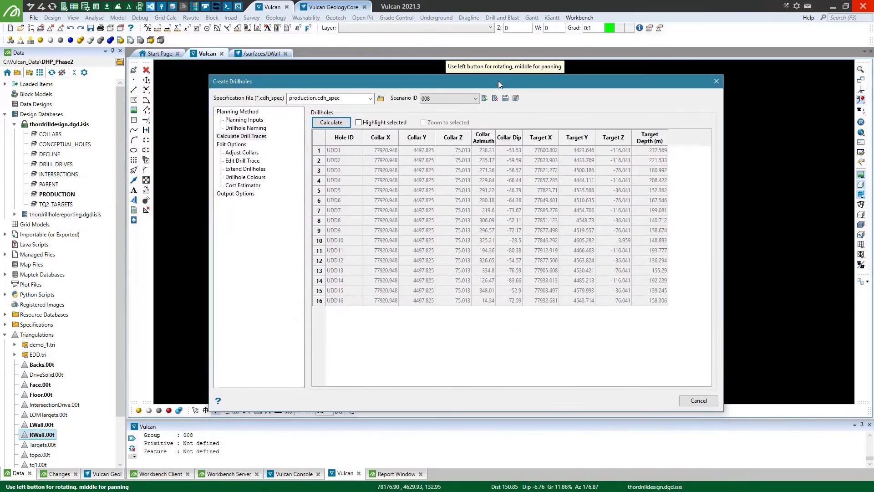
Step: In Adjust Collars, try Adjust collar Z, then switch the edit mode to Manual input
click(302, 137)
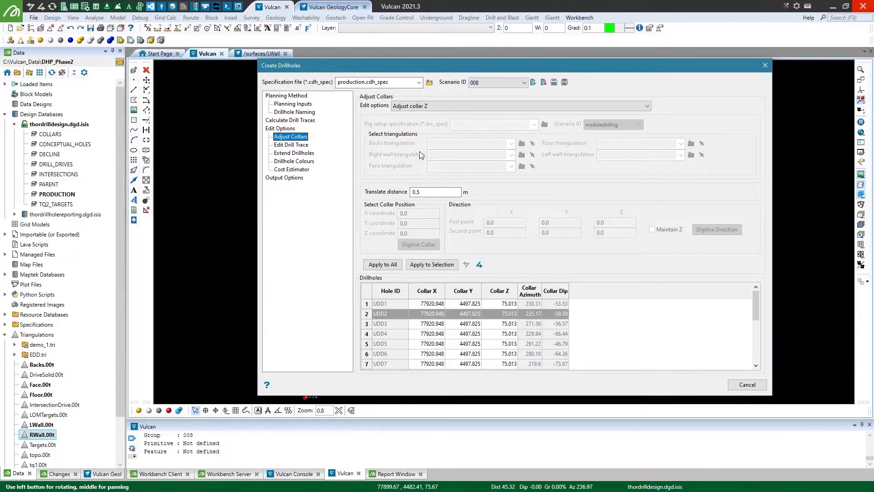
click(442, 106)
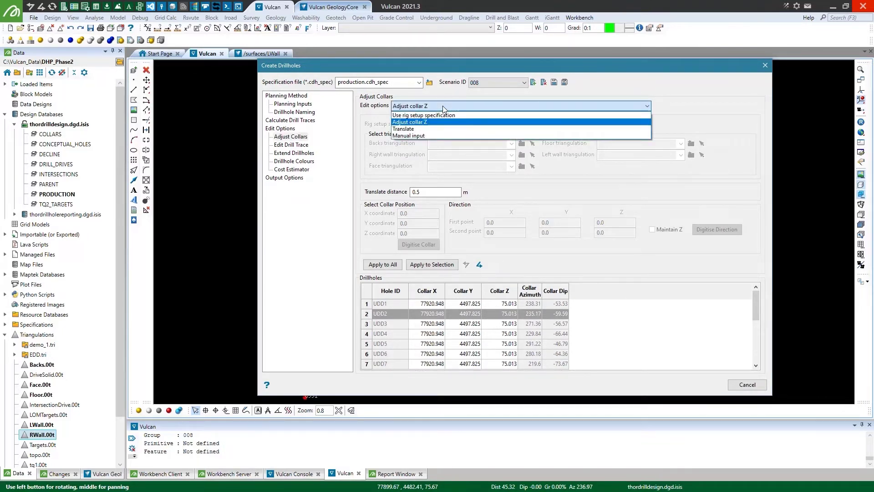
click(442, 106)
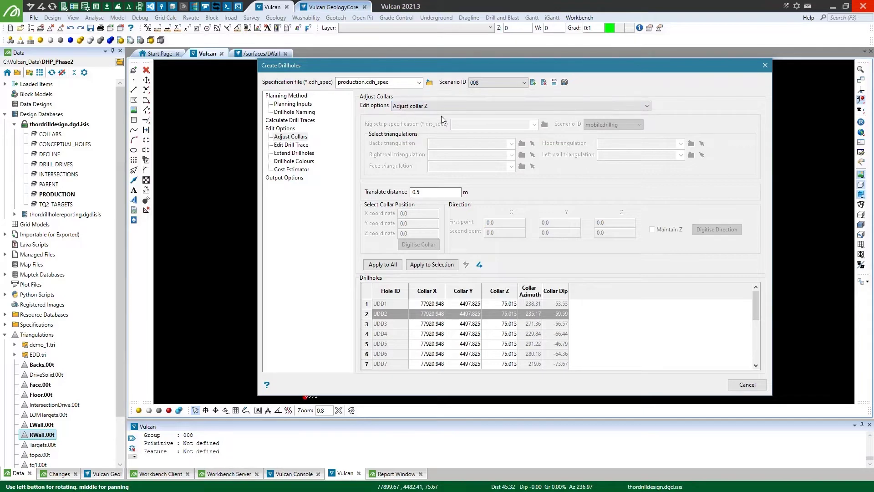
click(444, 106)
click(420, 136)
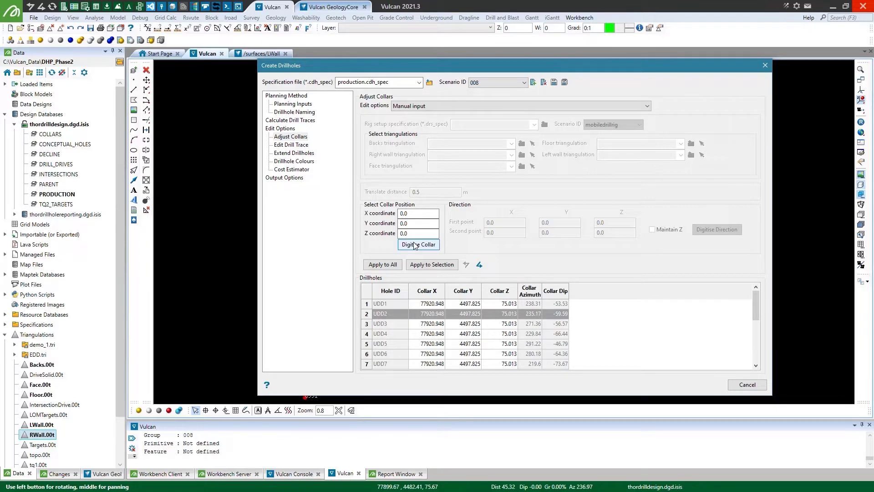
Step: Digitise a new collar position on the drive for manual collar input
click(309, 104)
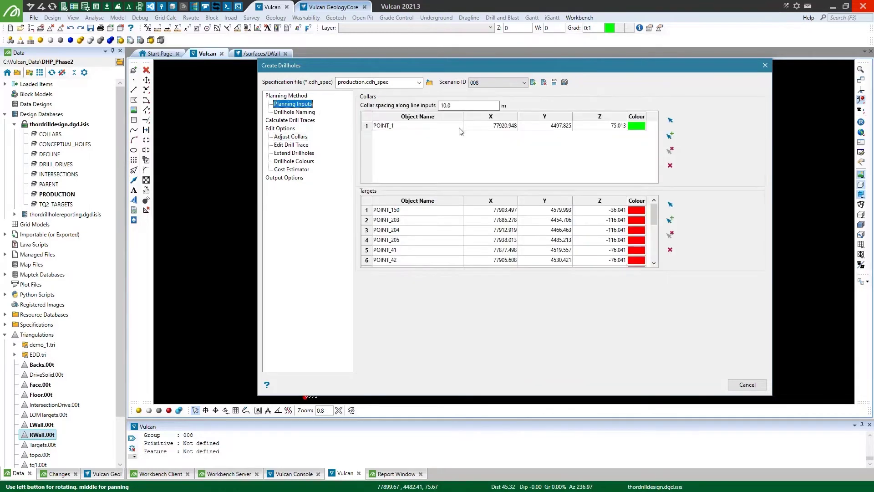
click(285, 137)
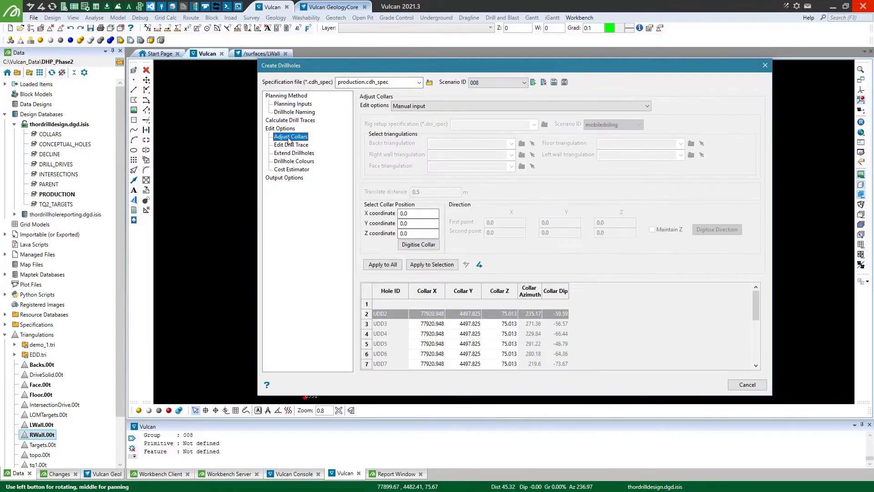
click(425, 224)
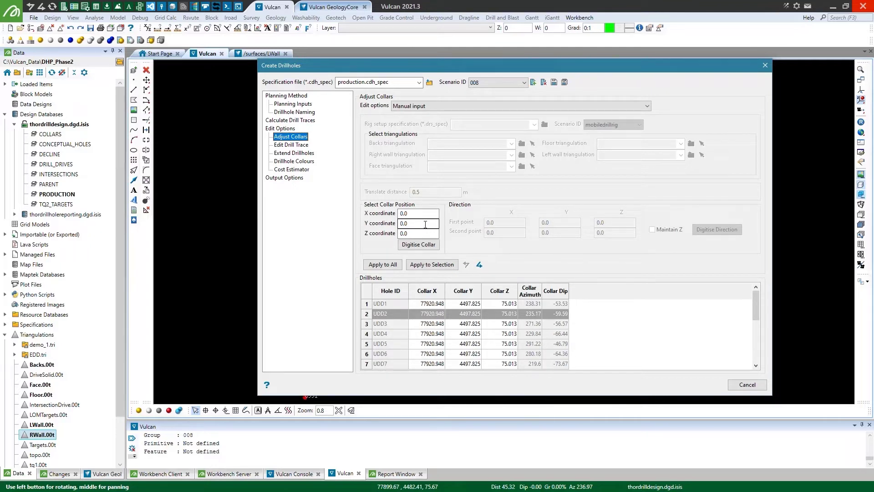
click(423, 245)
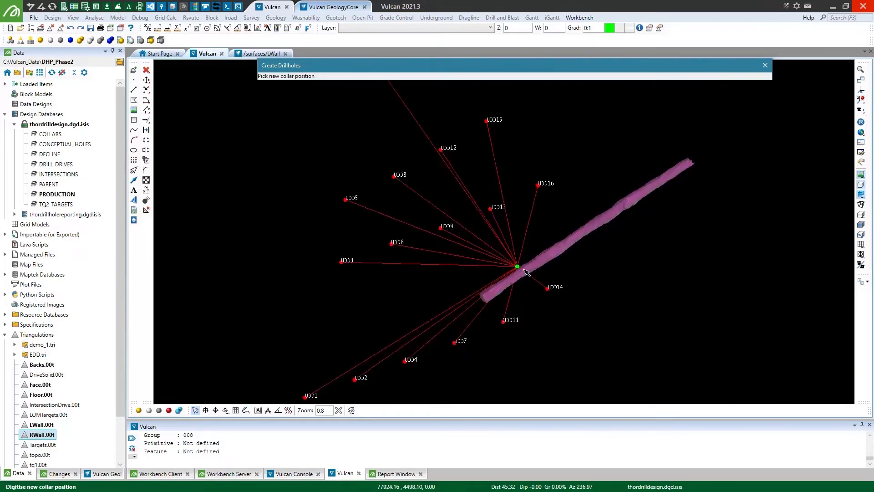
click(536, 266)
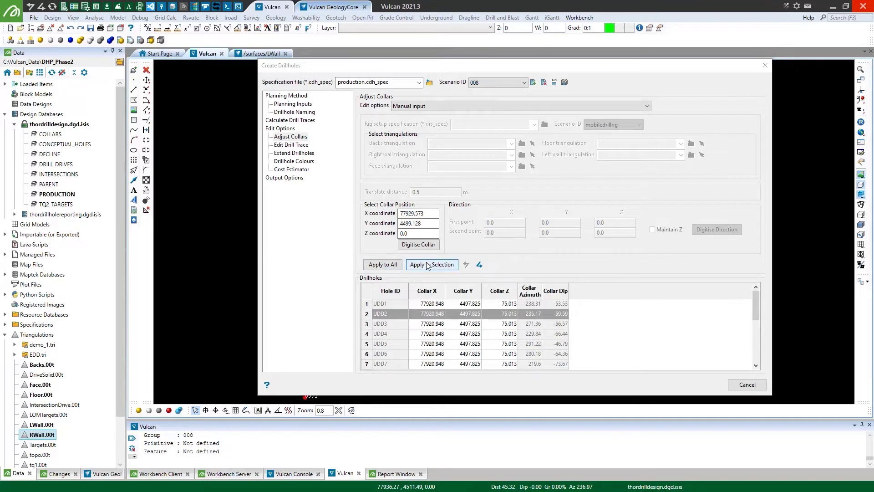
Step: Switch the collar edit mode to Translate
click(503, 104)
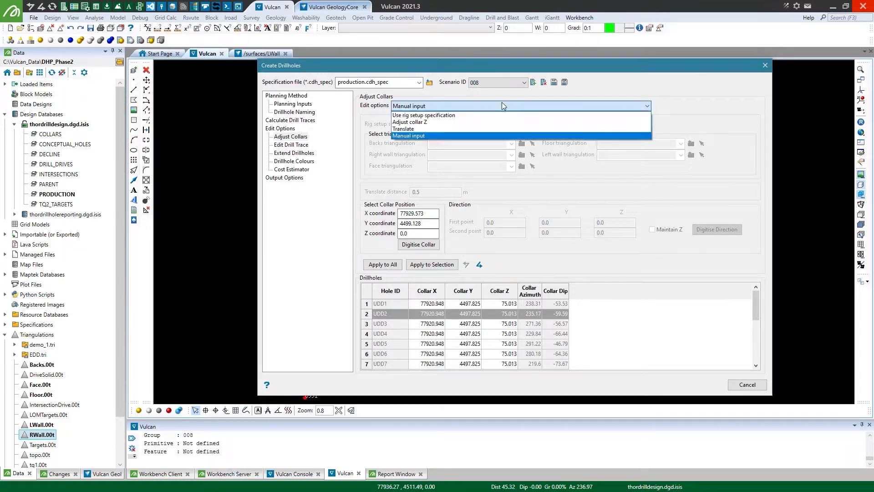
click(414, 129)
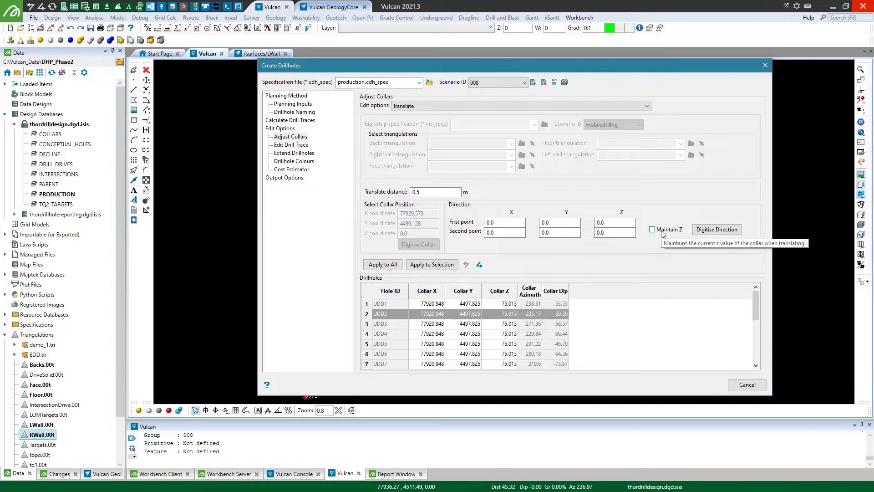
click(499, 103)
Step: Adjust collars from the MobileDiamondDrill rig specification with scenario mobiledrillrig
click(443, 115)
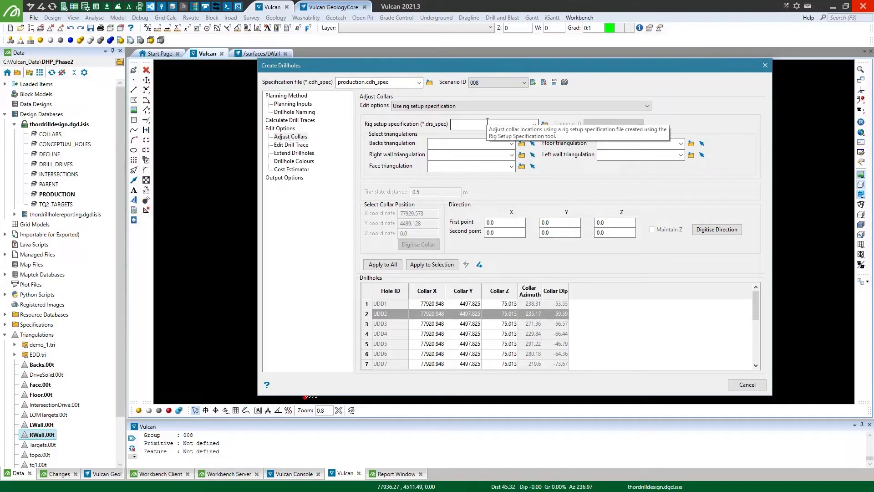
click(534, 124)
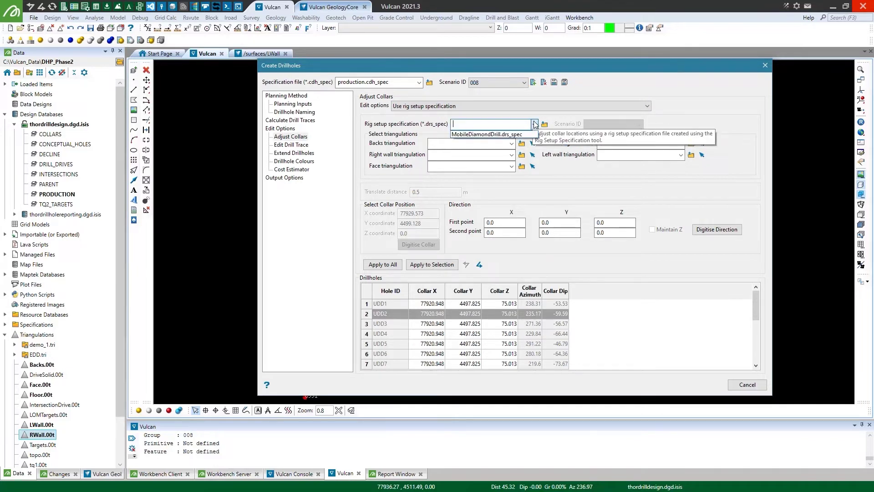
click(499, 135)
click(603, 126)
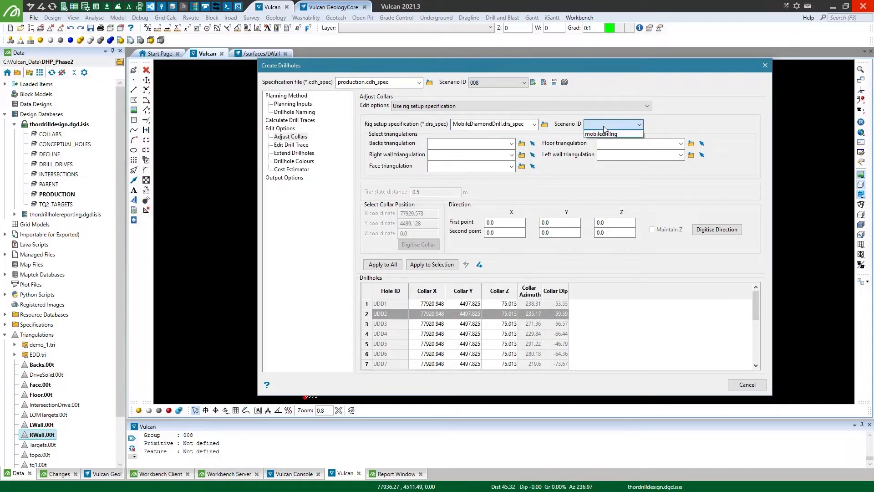
click(603, 134)
Step: Assign the Backs, RWall, Face, Floor and LWall .00t triangulations to the rig setup
click(512, 144)
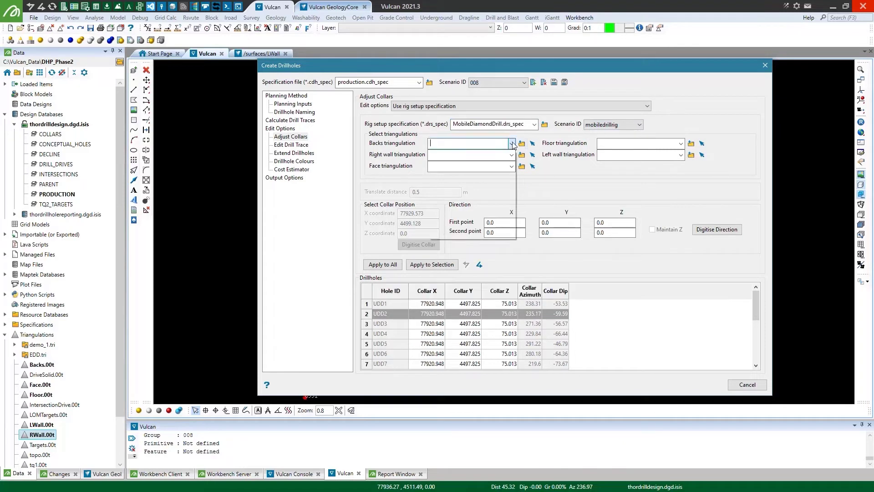
click(499, 153)
click(511, 155)
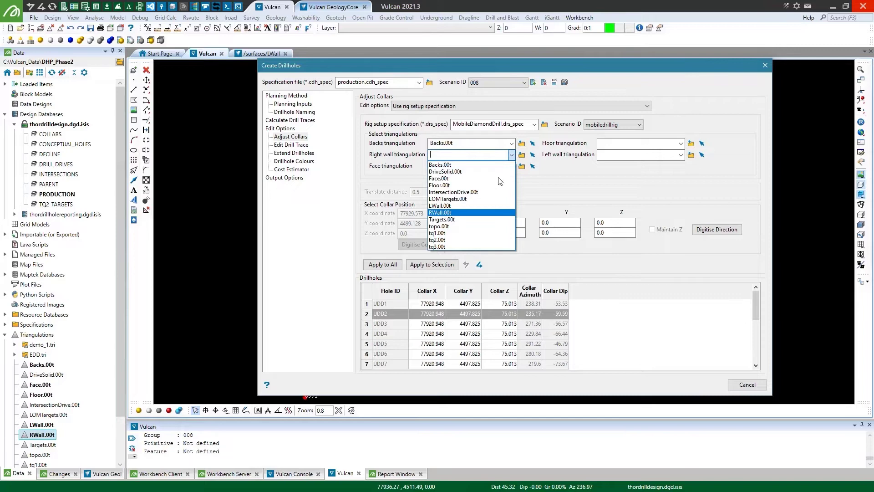
click(456, 213)
click(511, 168)
click(460, 189)
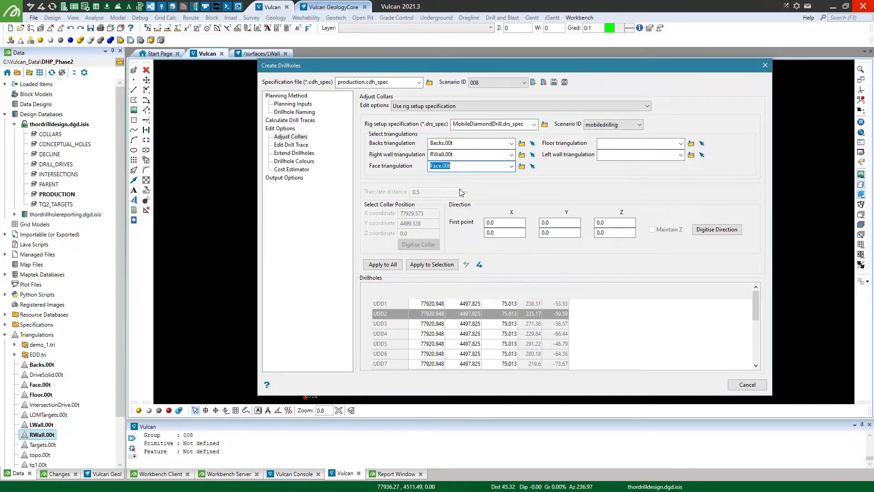
click(682, 143)
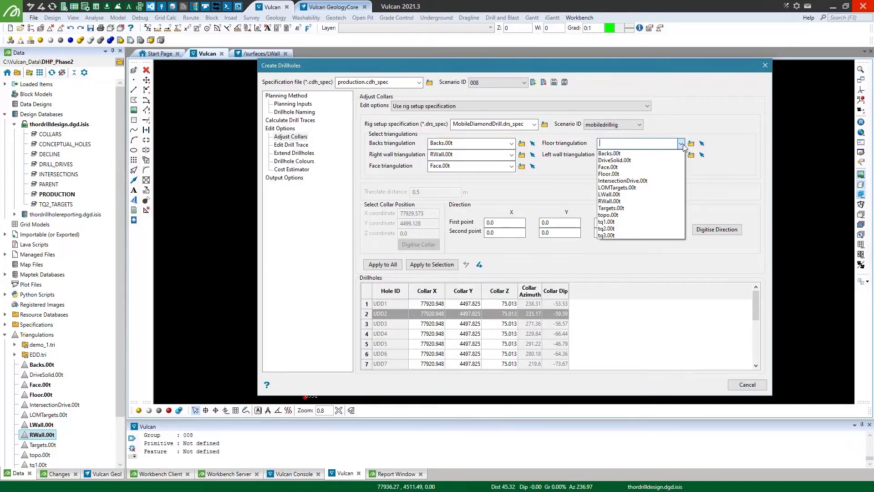
click(618, 174)
click(683, 156)
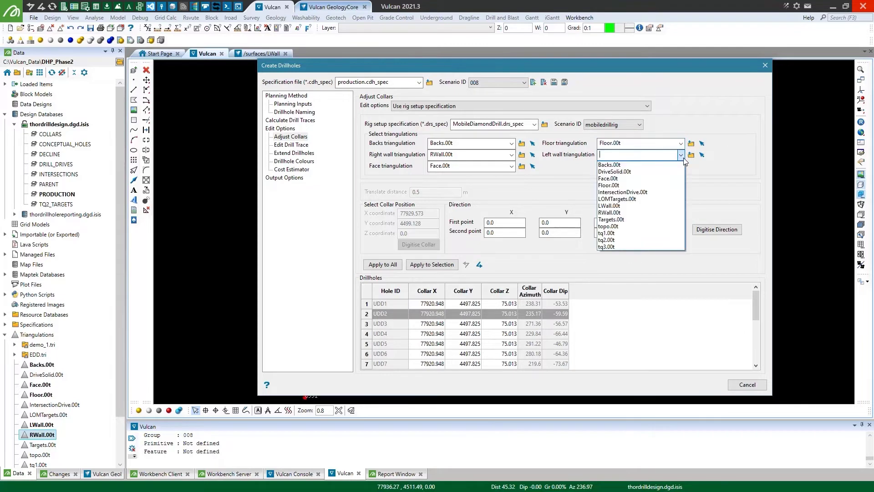
click(621, 207)
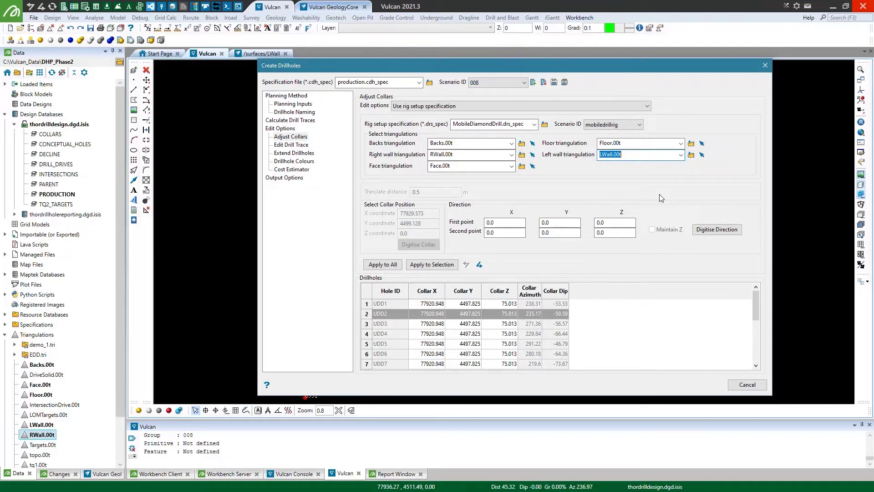
Step: Digitise the drive direction and apply the rig-based collar adjustment to all holes
click(718, 229)
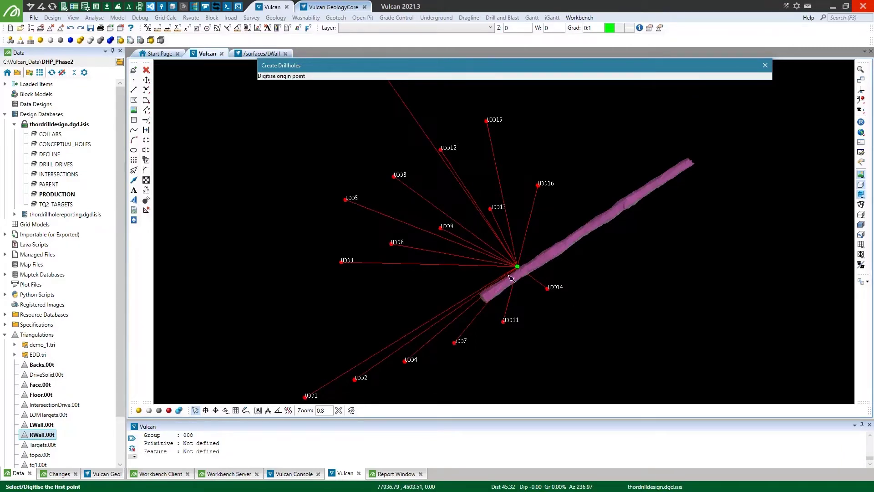
click(545, 256)
click(488, 298)
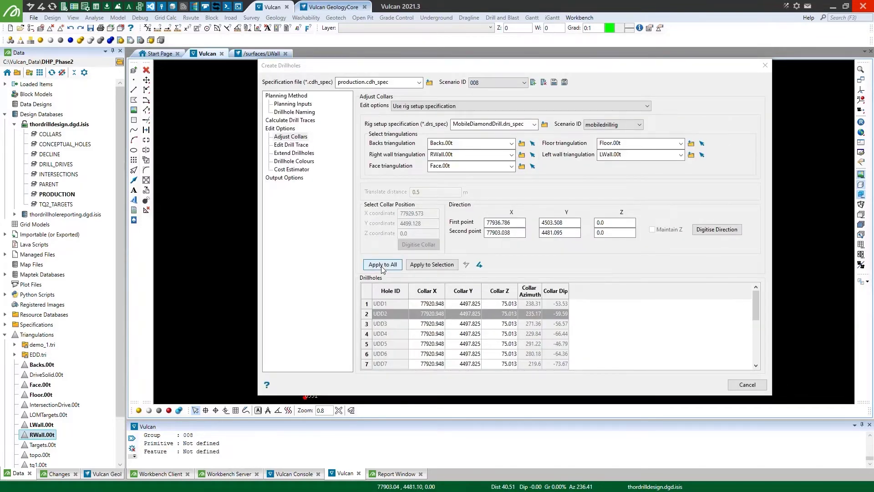
click(382, 265)
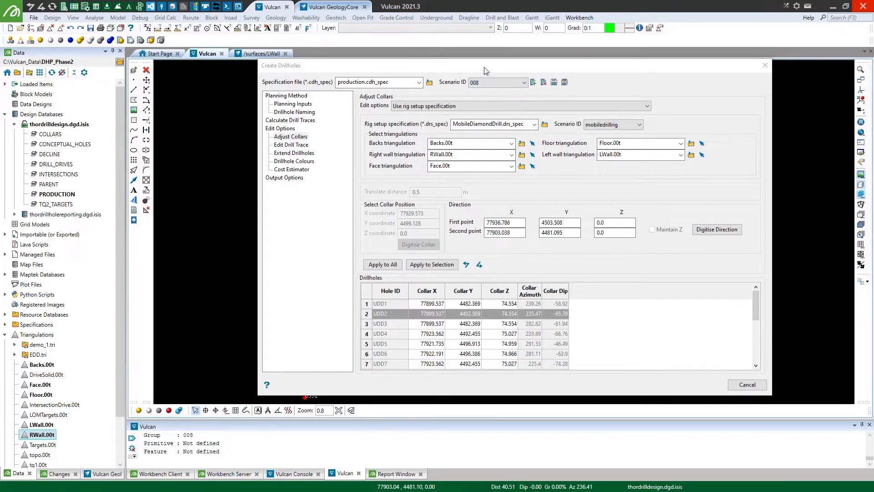
Step: Rotate and zoom the 3D view around the drive to inspect the adjusted traces and collars
drag(486, 71, 517, 426)
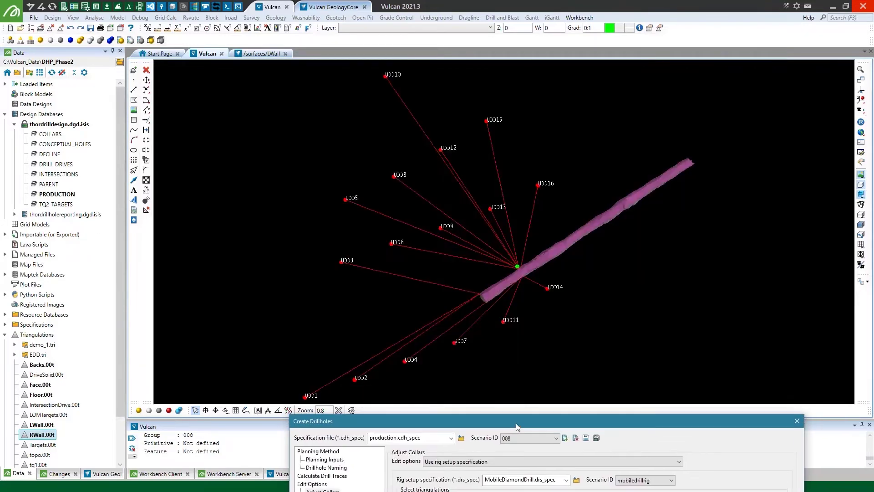
click(862, 91)
drag(553, 289, 466, 219)
drag(479, 337, 450, 288)
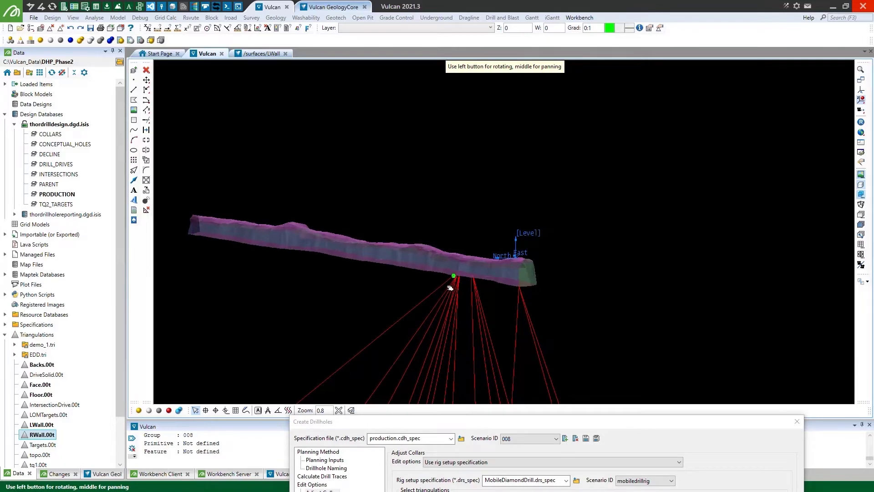
scroll(468, 278, up, 3)
scroll(531, 240, up, 3)
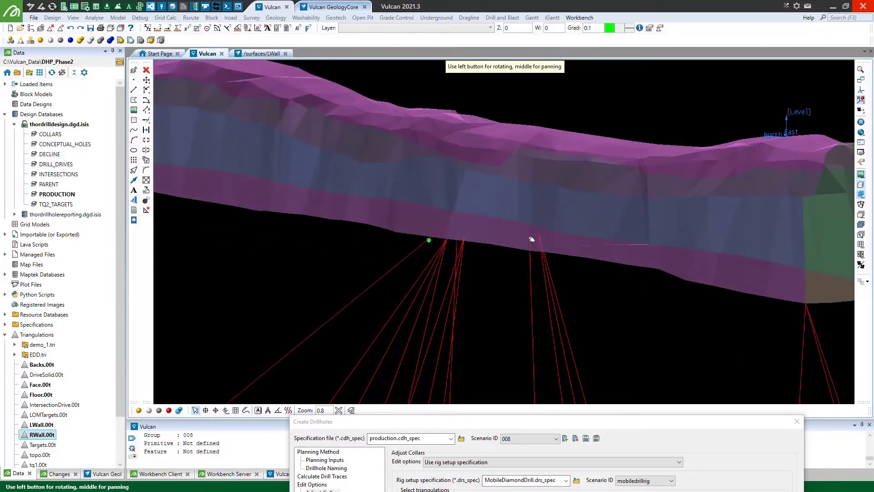
scroll(437, 182, down, 3)
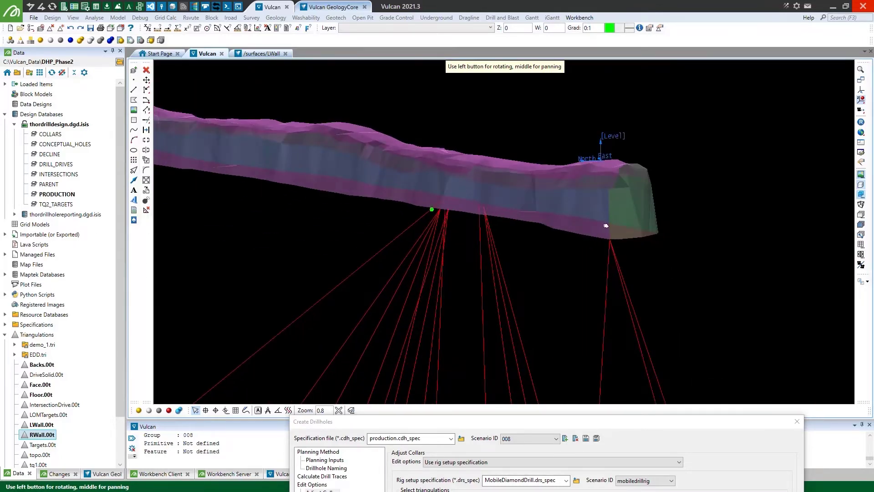
drag(607, 226, 505, 242)
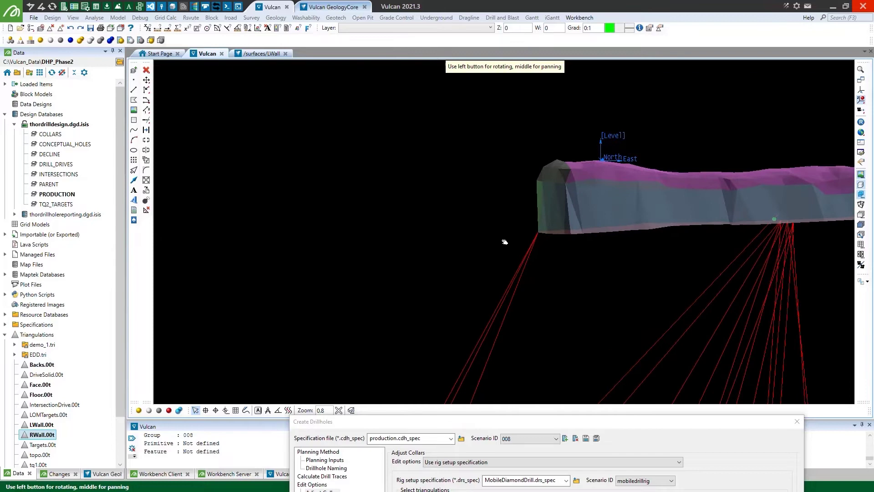
drag(554, 232, 540, 251)
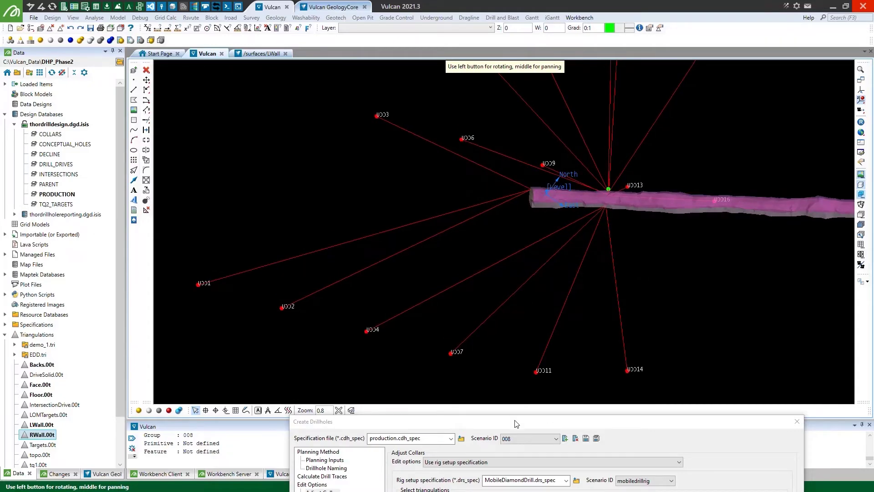
mouse_move(517, 424)
mouse_down()
mouse_move(509, 321)
mouse_move(448, 94)
mouse_up()
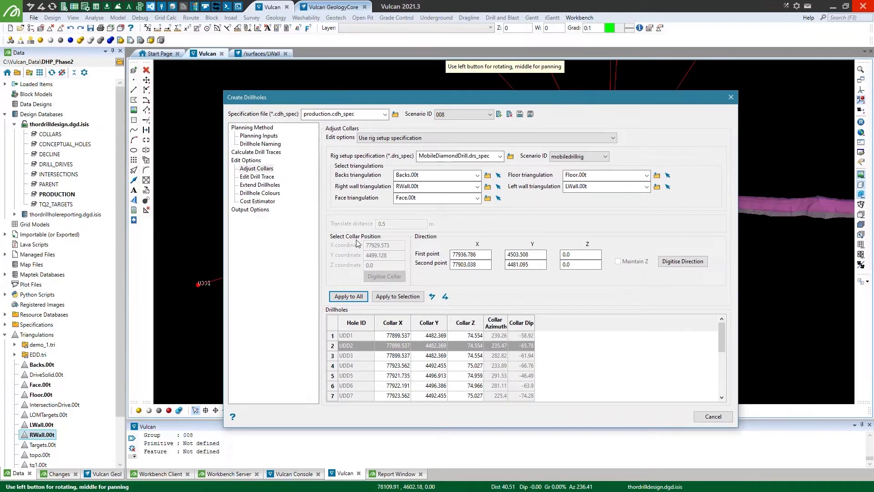
Step: Enable deviation using demo.dcm_spec, scenario underground, and apply it to all drillholes
click(251, 178)
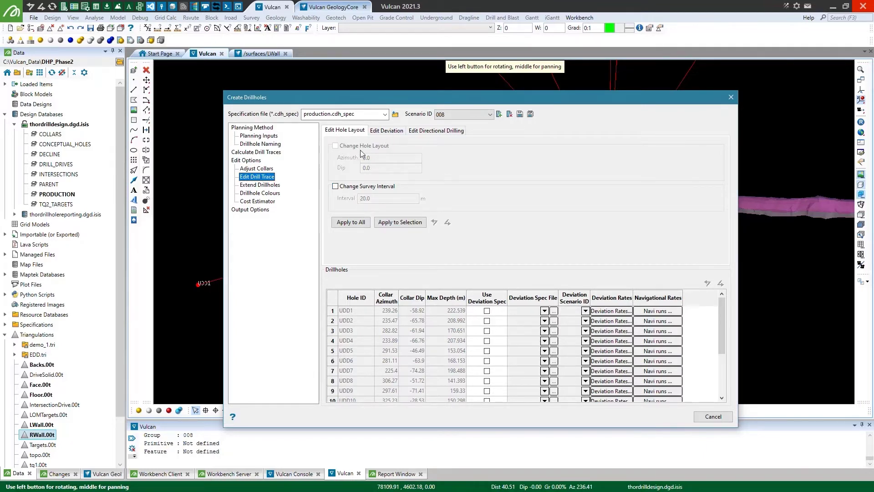
click(258, 129)
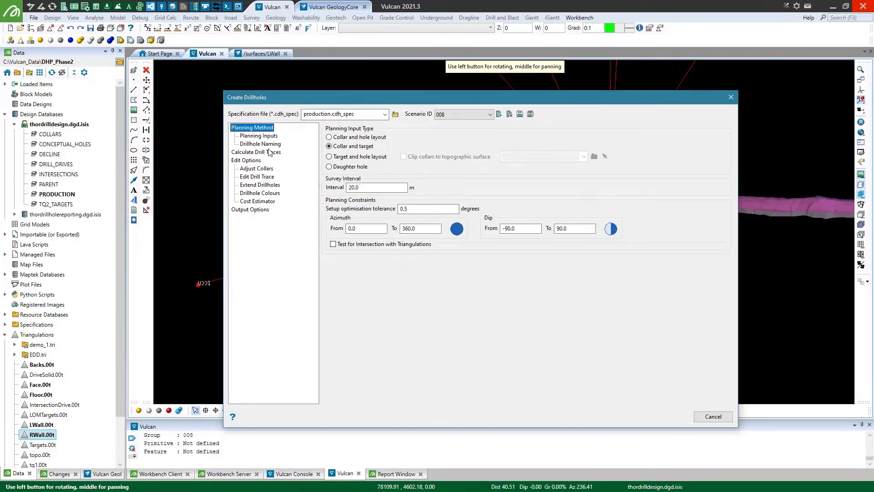
click(253, 175)
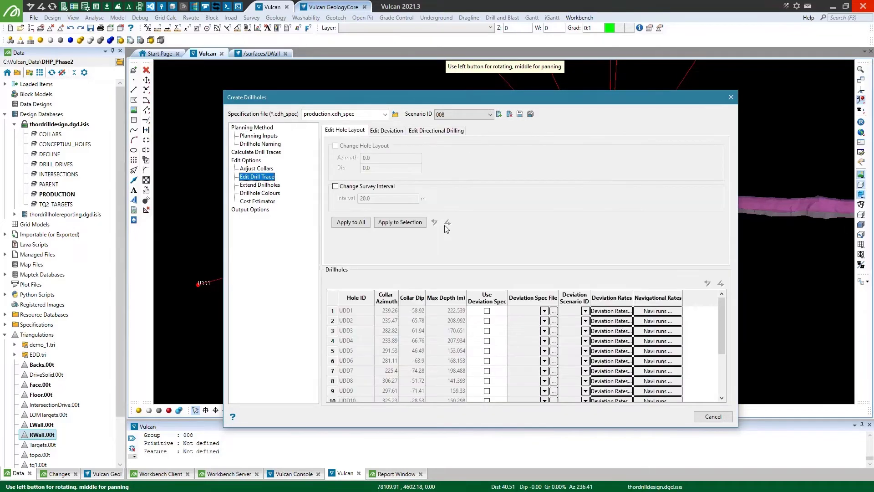
click(382, 132)
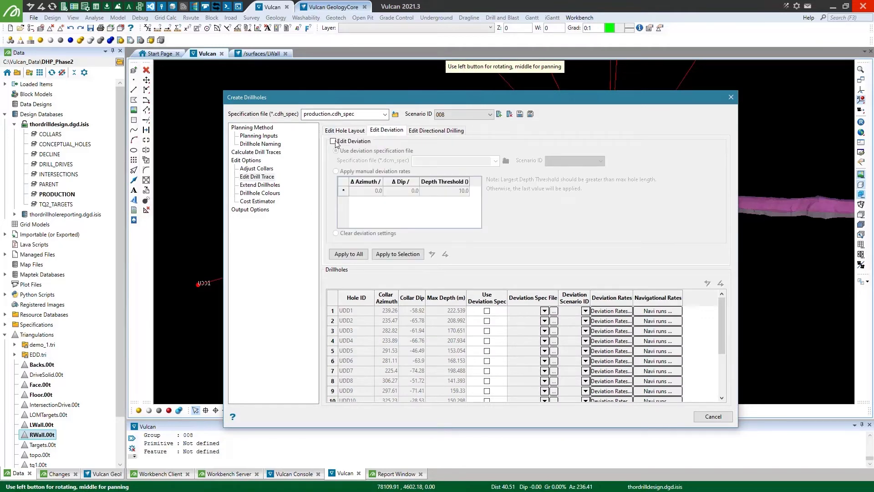
click(333, 141)
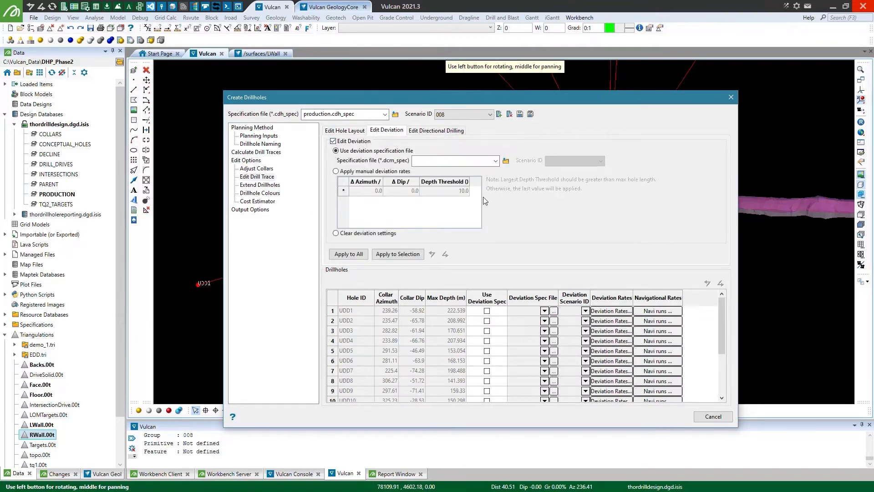
click(496, 161)
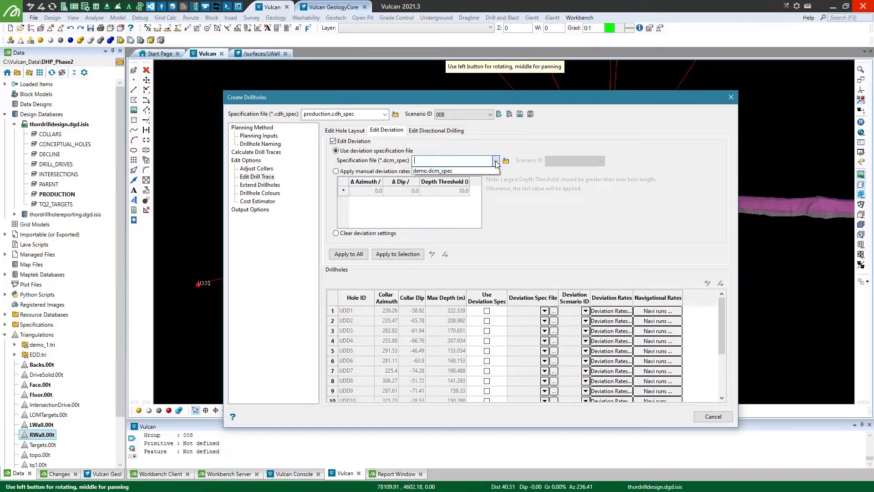
click(465, 172)
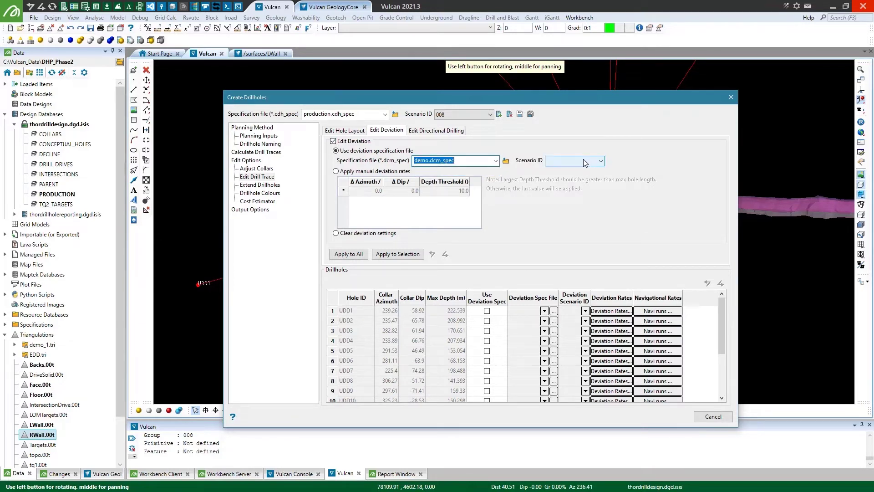
click(586, 162)
click(573, 171)
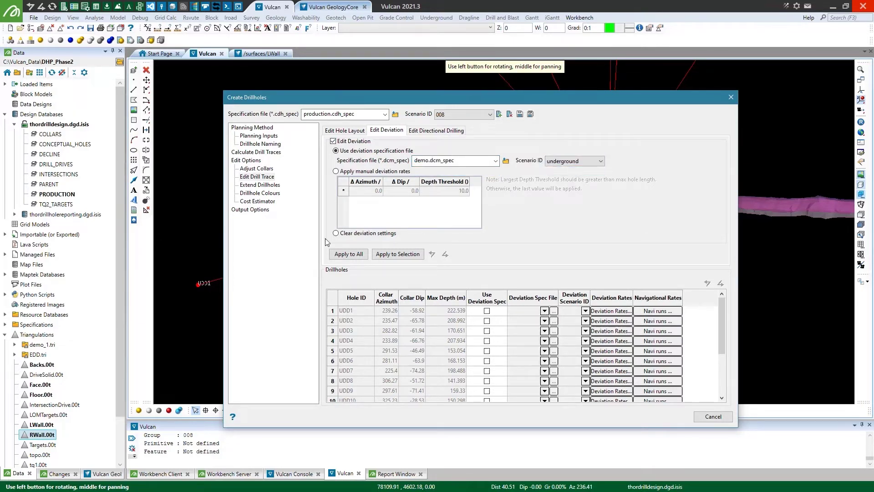
click(344, 255)
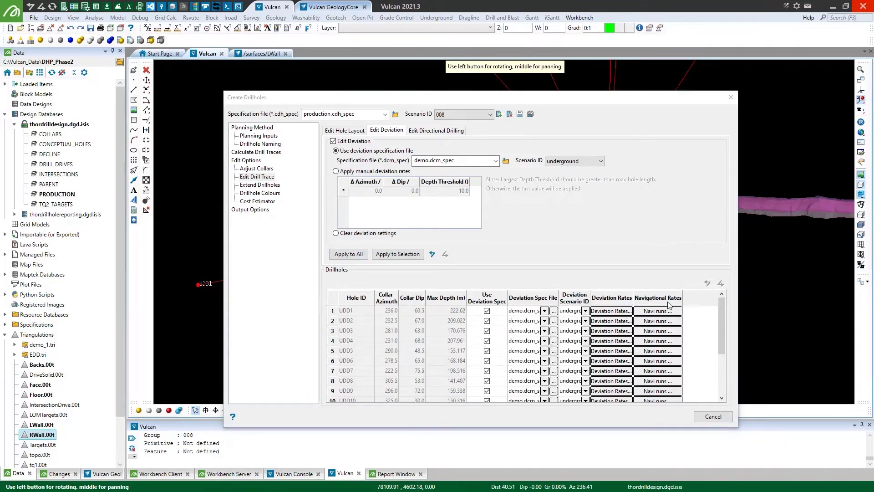
Step: Rotate the view to check the deviated traces around the drive
drag(457, 106, 443, 444)
drag(360, 161, 361, 164)
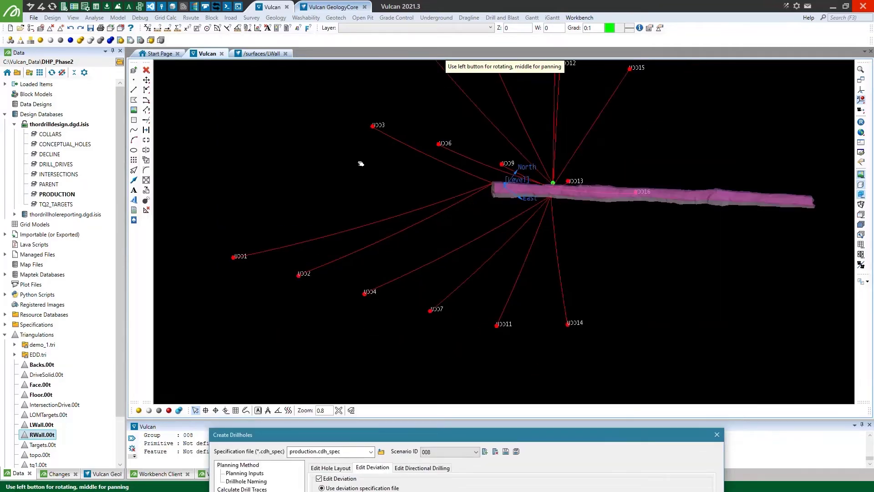
drag(390, 201, 412, 248)
drag(446, 435, 434, 86)
Step: Add the Distance to Target (m) column to the drillholes table via Select Columns
right_click(493, 288)
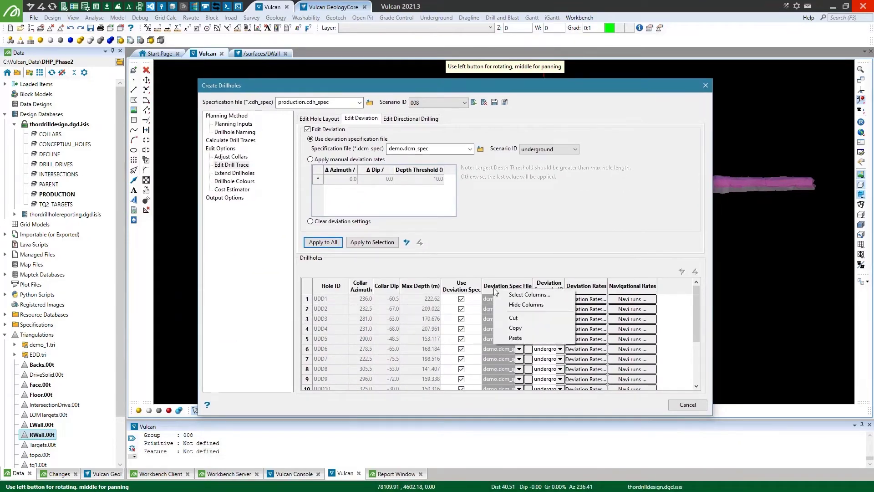
click(527, 295)
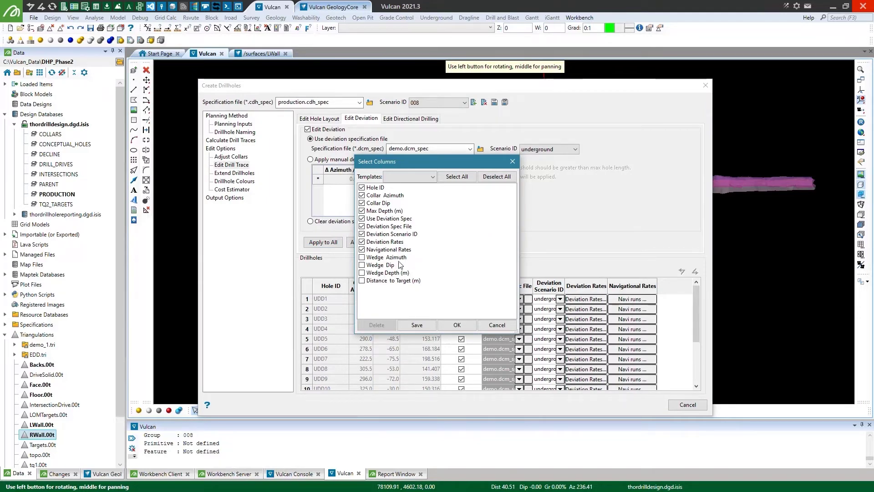
click(362, 281)
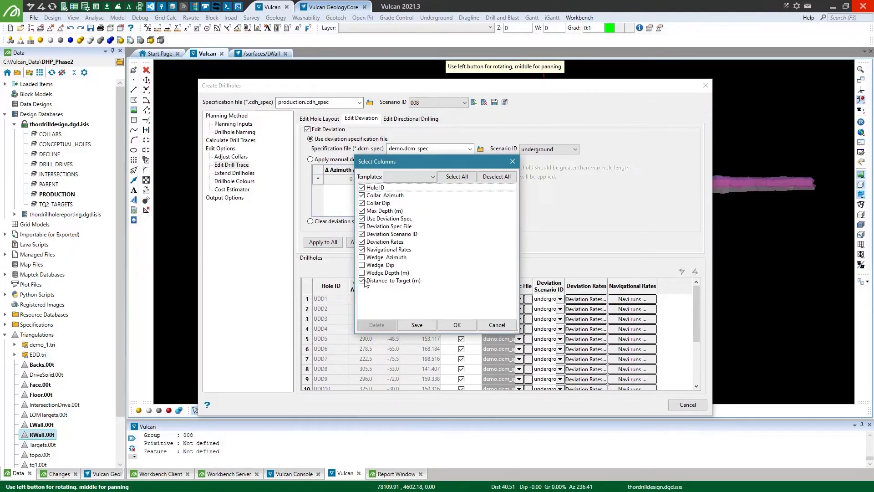
click(456, 325)
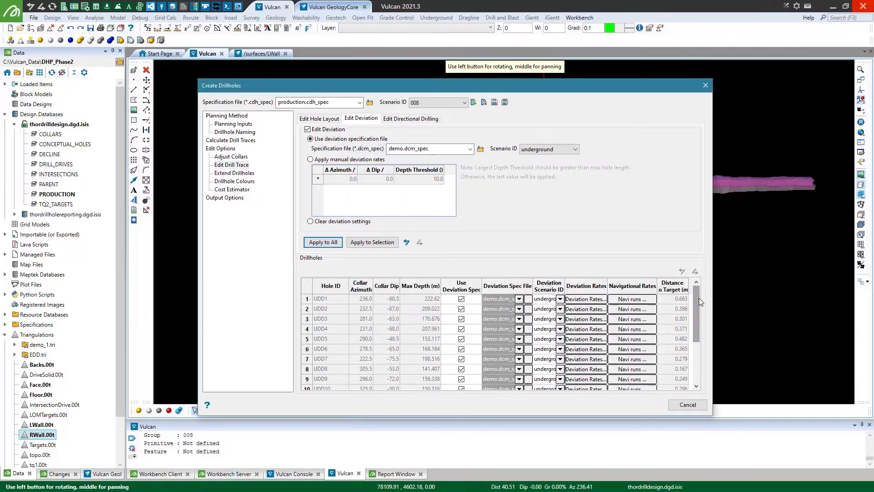
drag(699, 298, 702, 356)
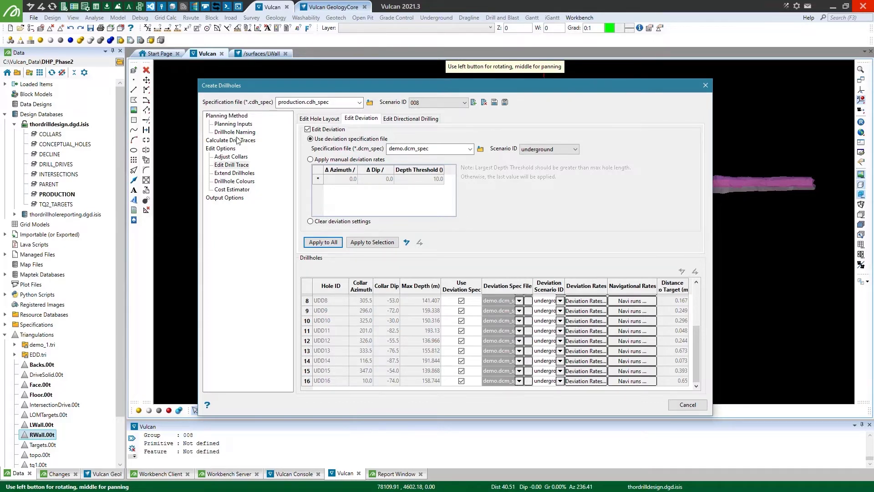
Step: Review the planning method, return to deviation settings, and widen the Create Drillholes dialog
click(228, 116)
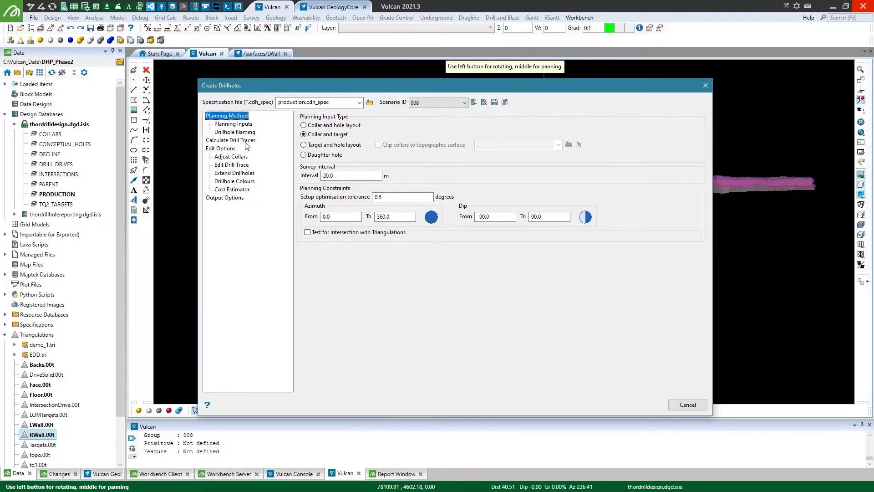
click(232, 165)
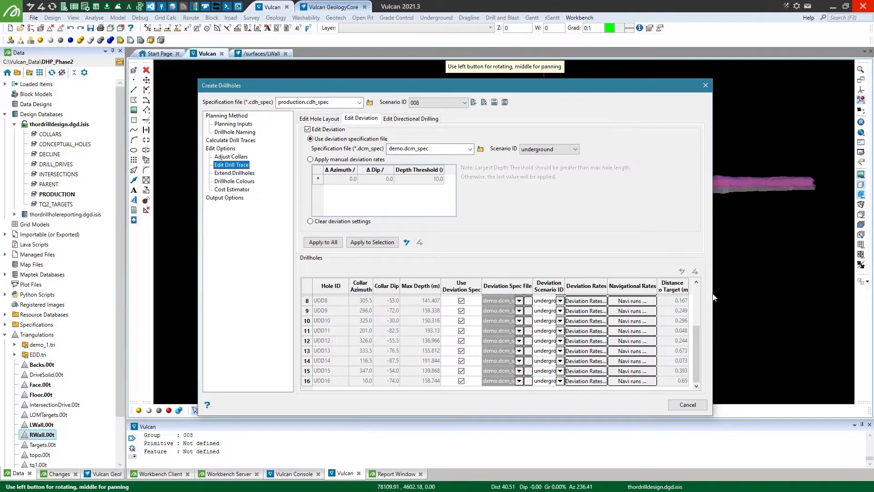
drag(713, 293, 724, 293)
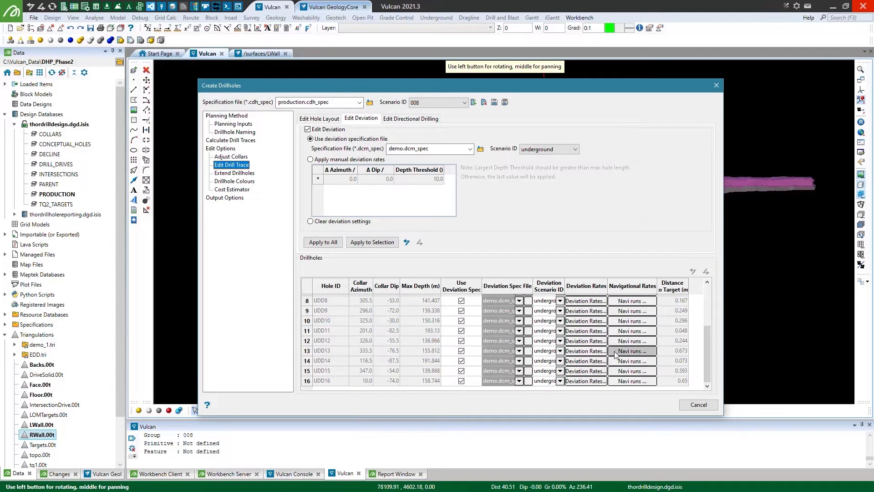
click(587, 361)
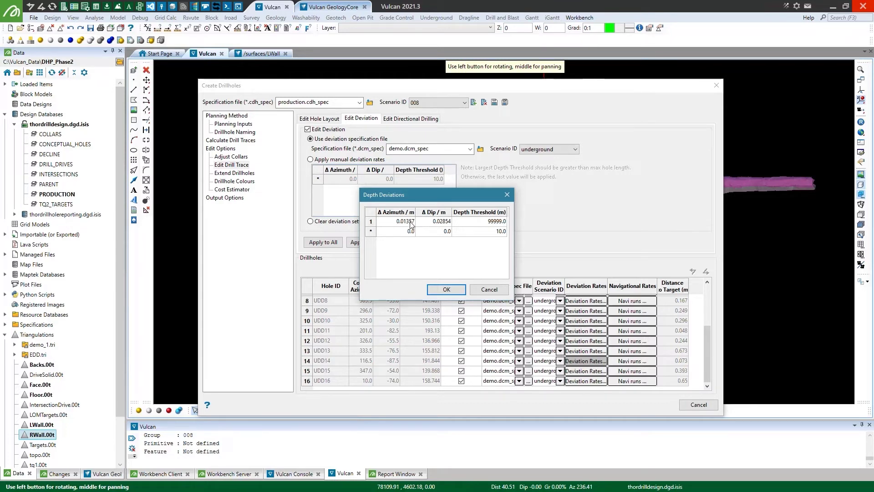
Step: Change UDD14's Δ Azimuth rate to 0.02 and select Apply manual deviation rates
double_click(409, 223)
key(BackSpace)
key(BackSpace)
key(BackSpace)
key(BackSpace)
text(2)
click(410, 231)
click(446, 289)
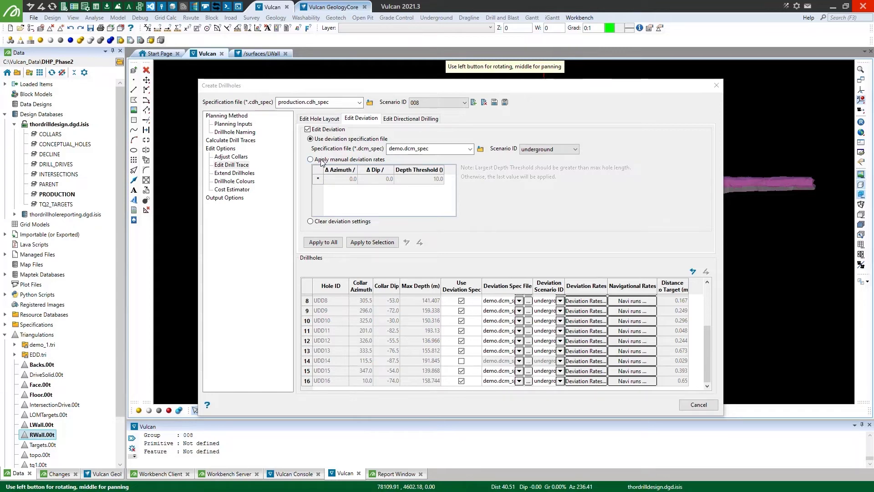
click(345, 160)
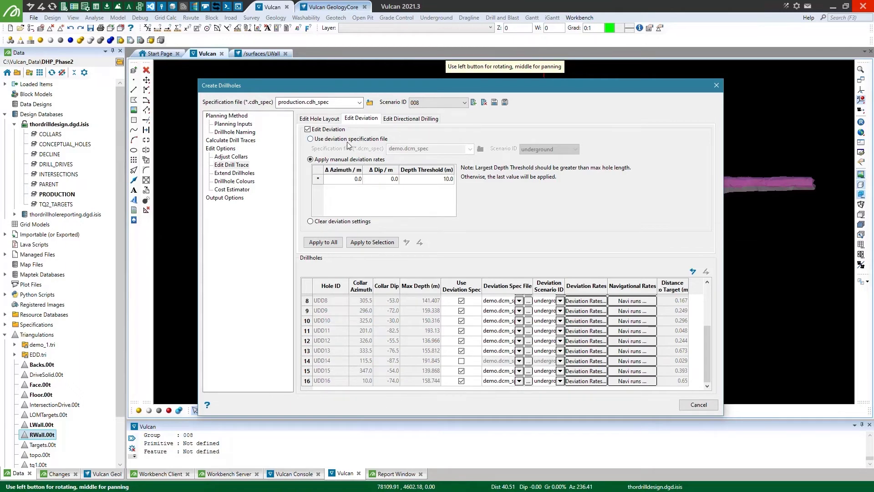
click(232, 174)
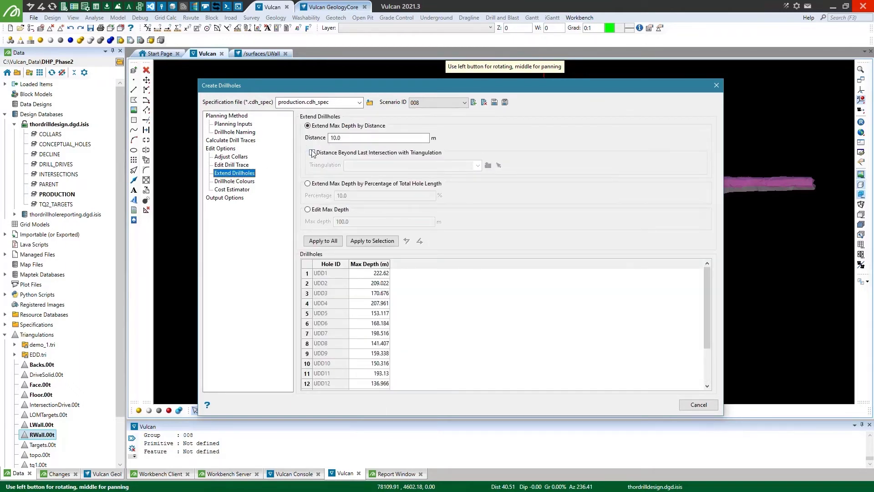
Step: Extend every drillhole by 10 percent of its length and colour all holes cyan
click(317, 184)
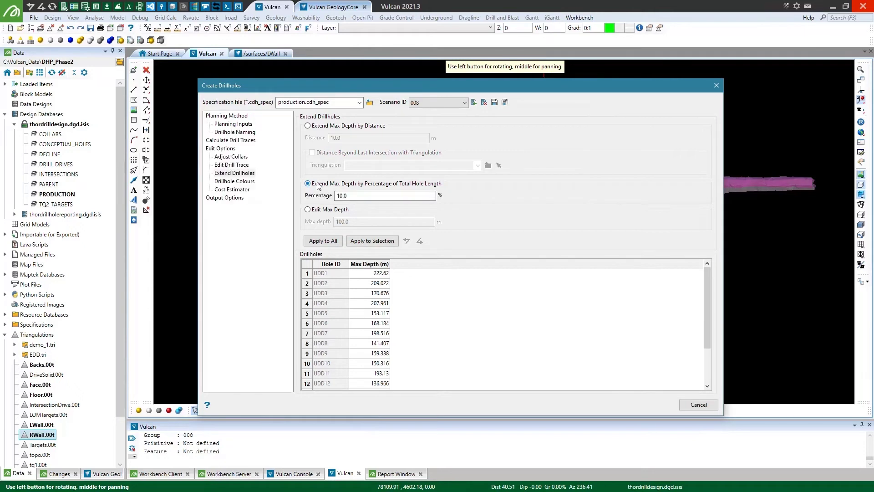
click(322, 240)
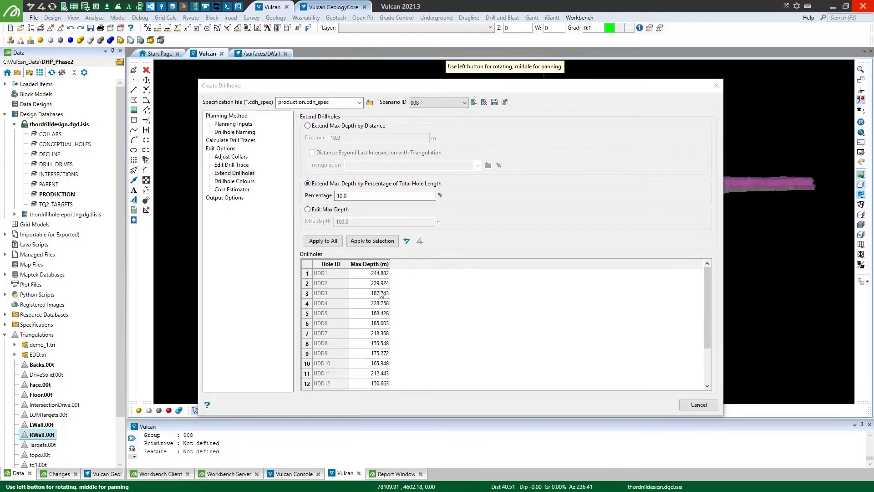
click(234, 181)
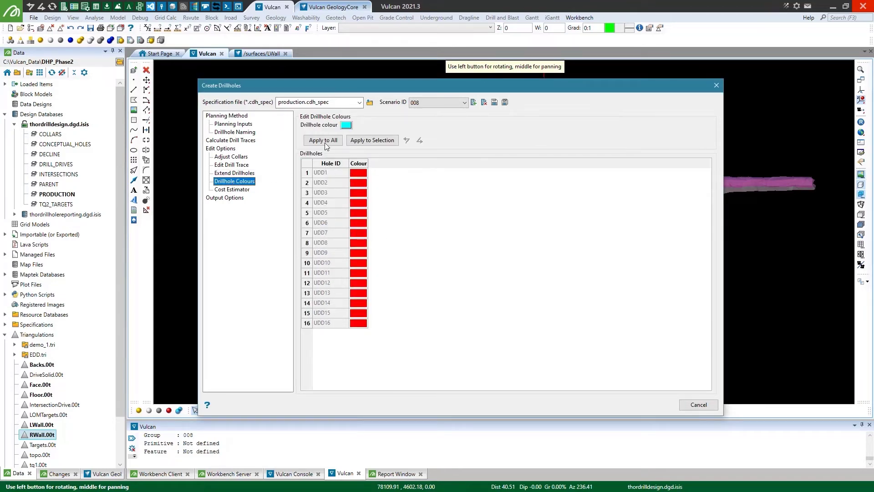
click(323, 140)
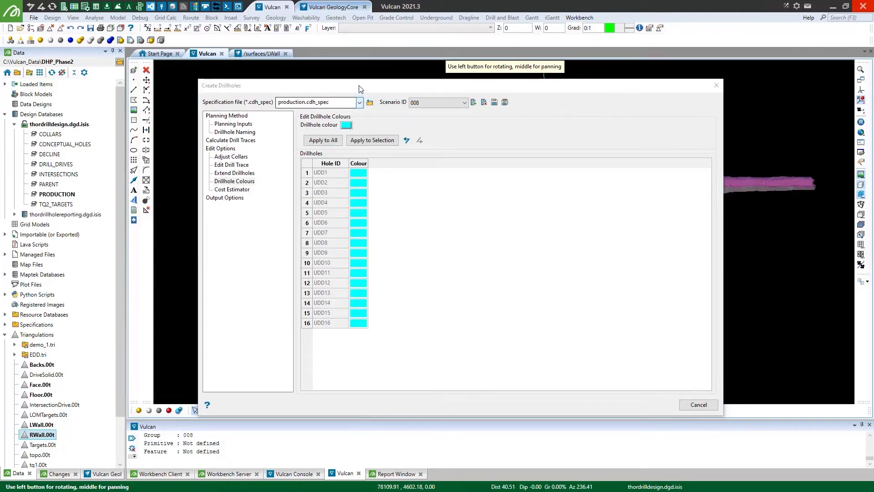
drag(359, 85, 415, 97)
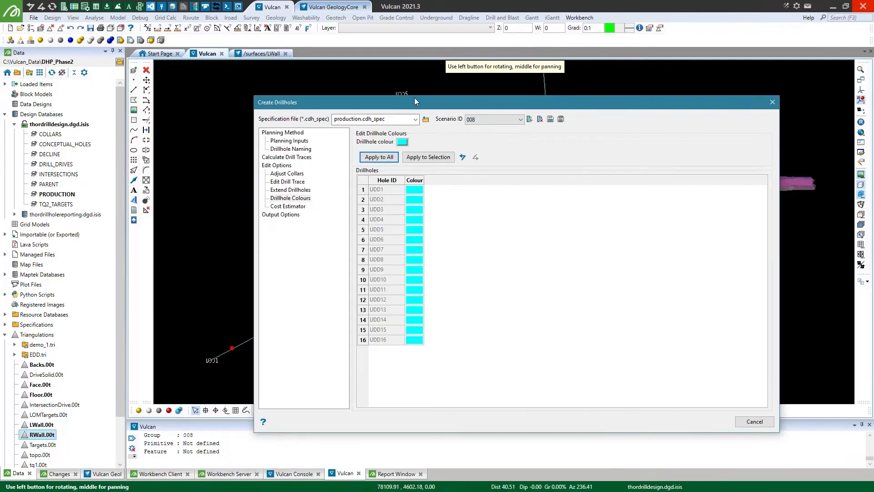
click(289, 206)
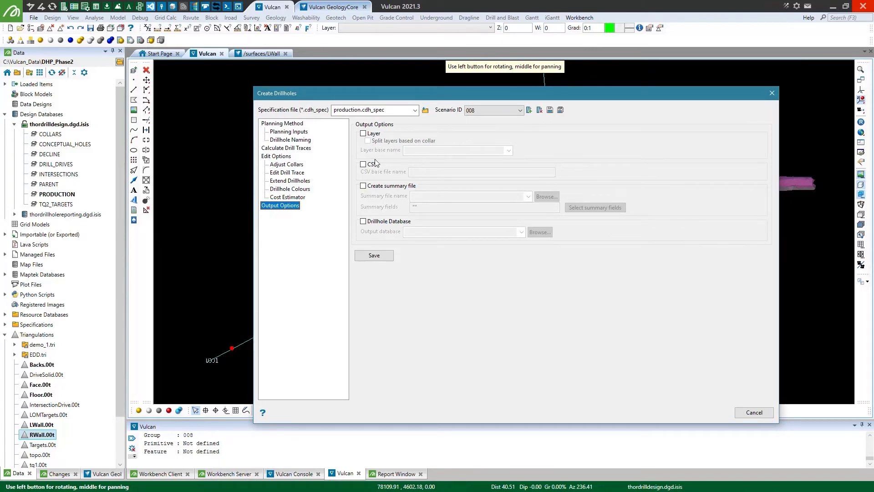
Step: Output drillholes to layer 008_PRODUCTION, CSV base name 008, and summary file 008_SUMMARY
click(363, 133)
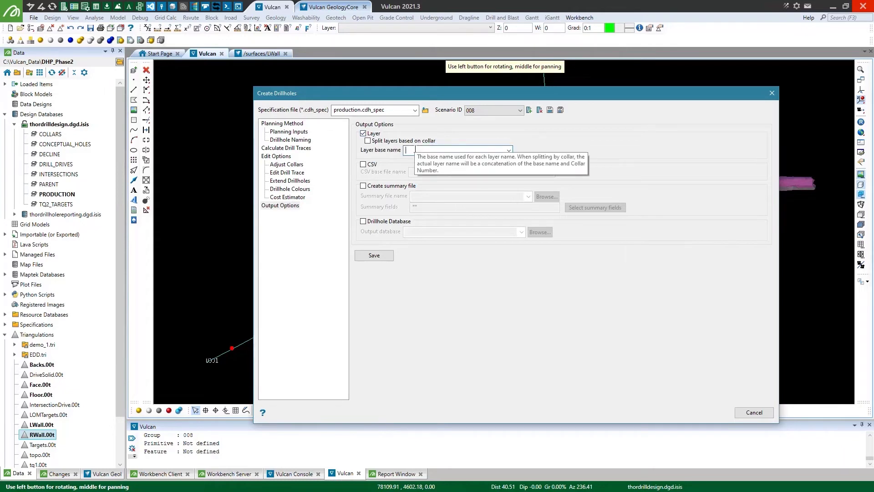
click(414, 150)
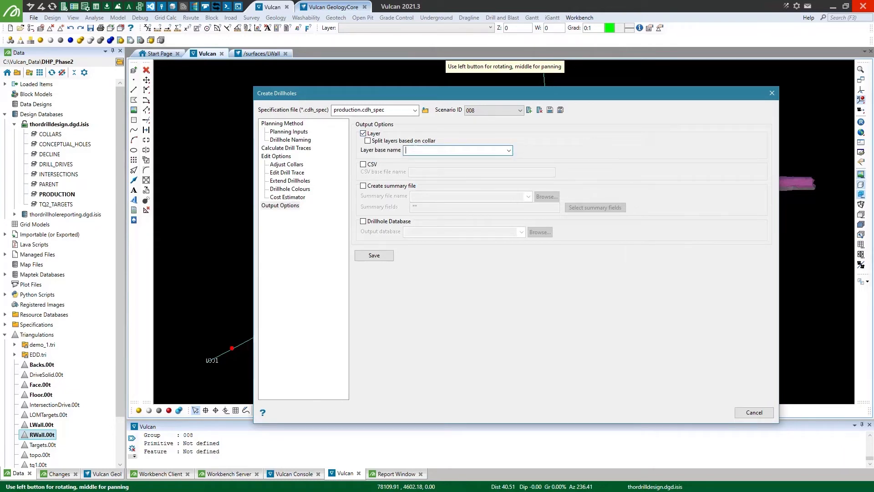
text(008_PRODUCTION)
click(387, 164)
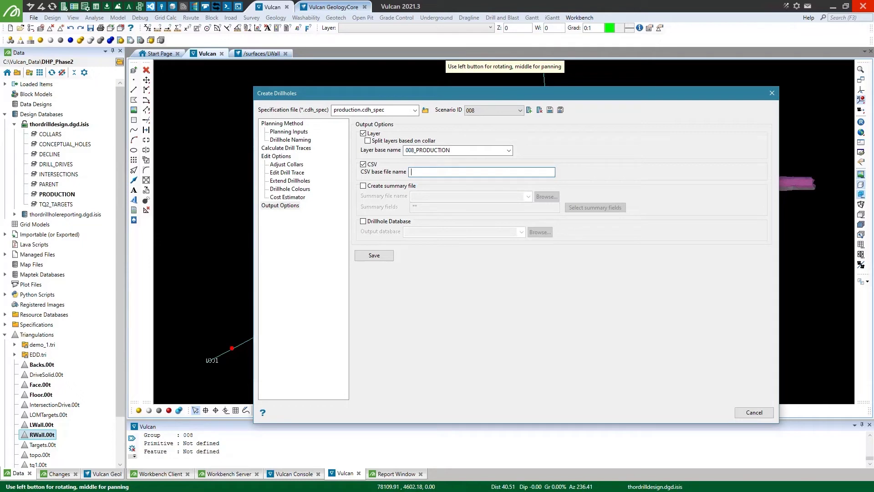
text(008)
click(364, 186)
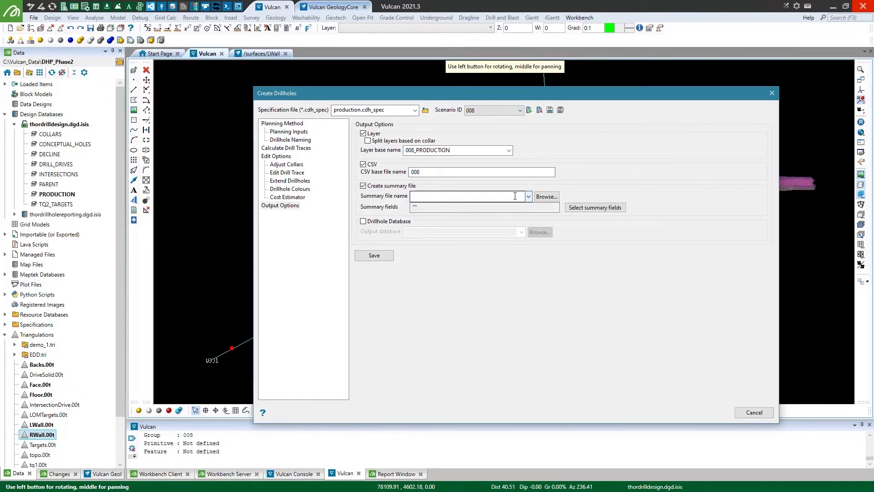
click(481, 198)
text(008_SUMMARY)
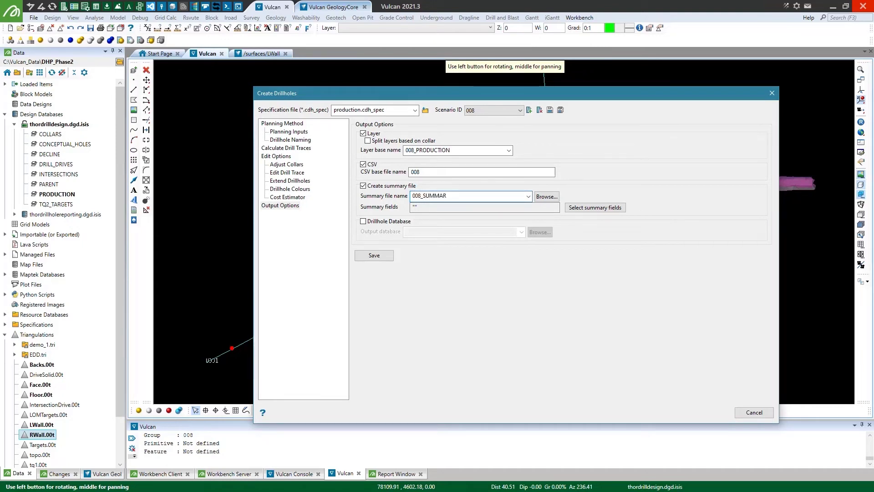
Step: Set the first four summary columns to Hole ID, Collar X, Collar Y and Collar Z
click(595, 207)
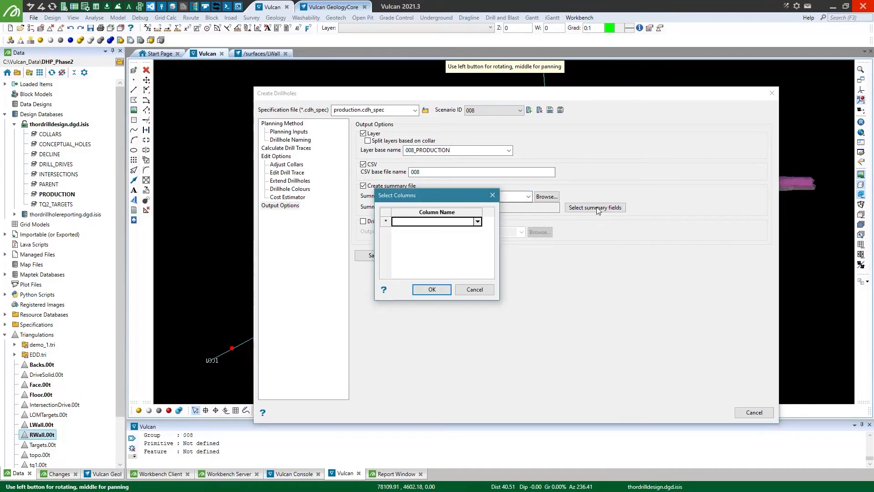
click(478, 221)
click(412, 234)
click(477, 231)
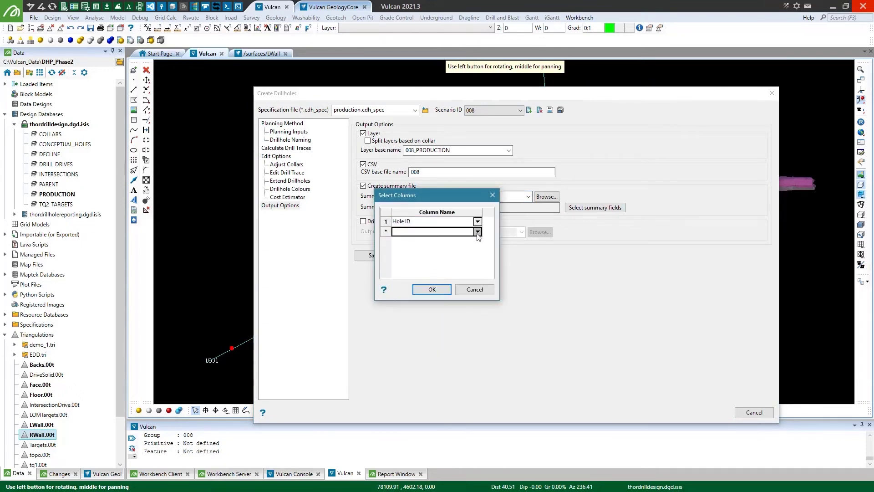
click(478, 232)
click(438, 248)
click(478, 241)
click(477, 242)
click(417, 265)
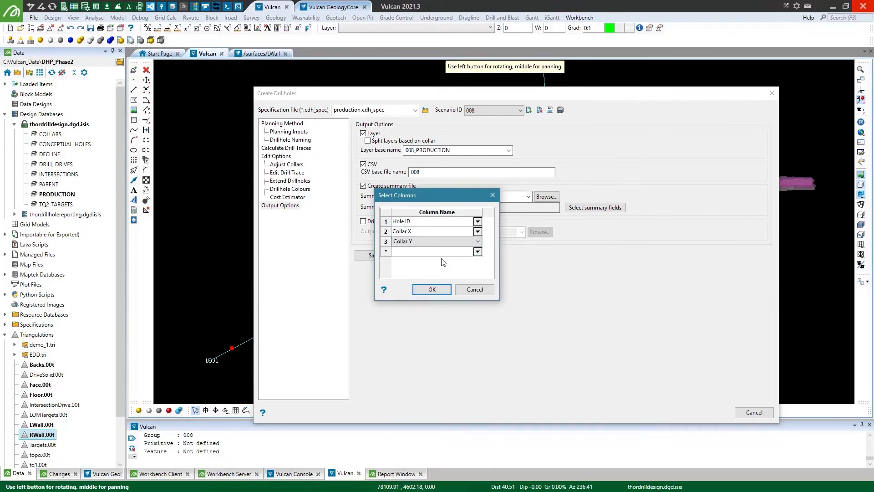
click(477, 251)
click(478, 251)
click(419, 280)
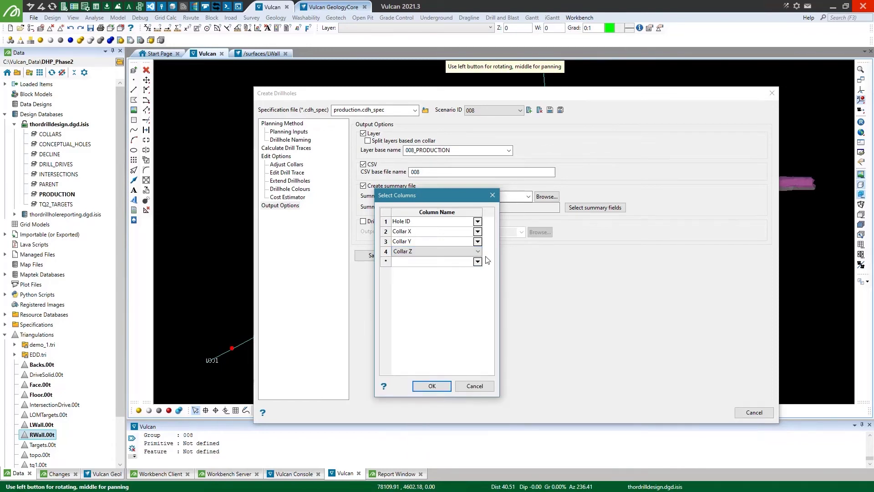
Step: Add Collar Azimuth, Collar Dip, Target Domain, Target Depth and Max Depth as columns five to nine
click(478, 262)
click(477, 261)
click(428, 298)
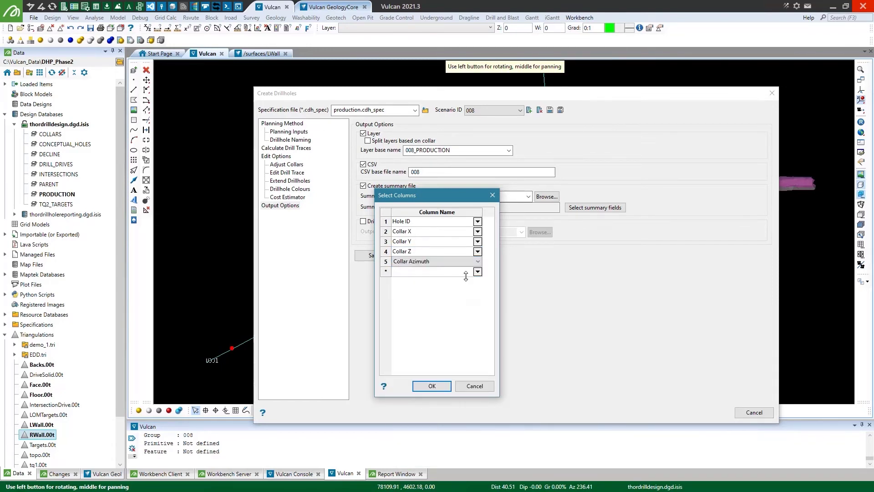
click(477, 271)
click(477, 271)
click(417, 314)
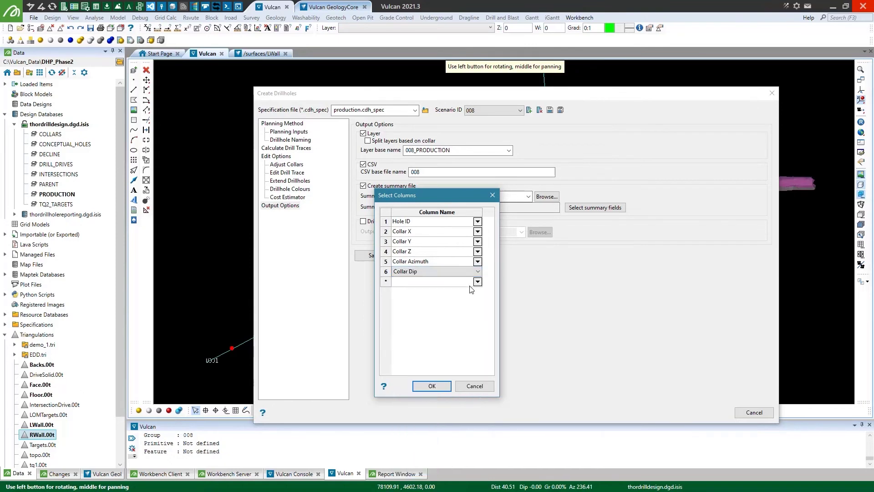
click(477, 281)
click(477, 282)
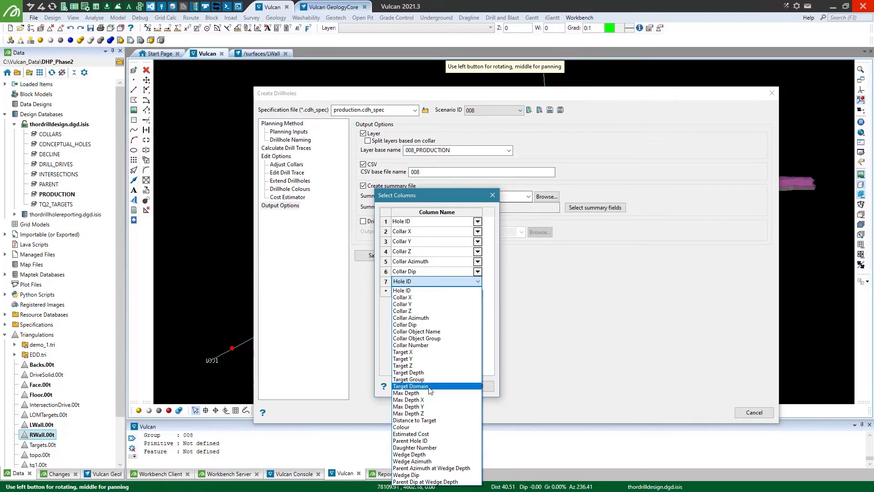
click(431, 386)
click(478, 292)
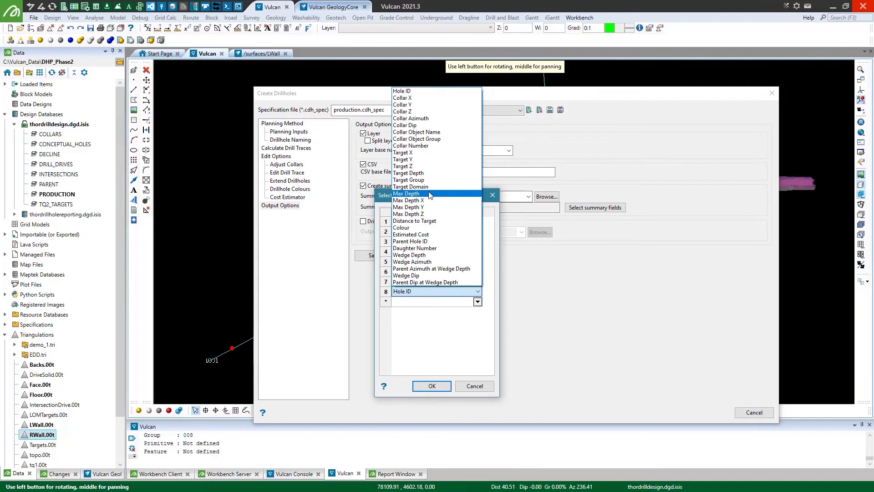
click(421, 173)
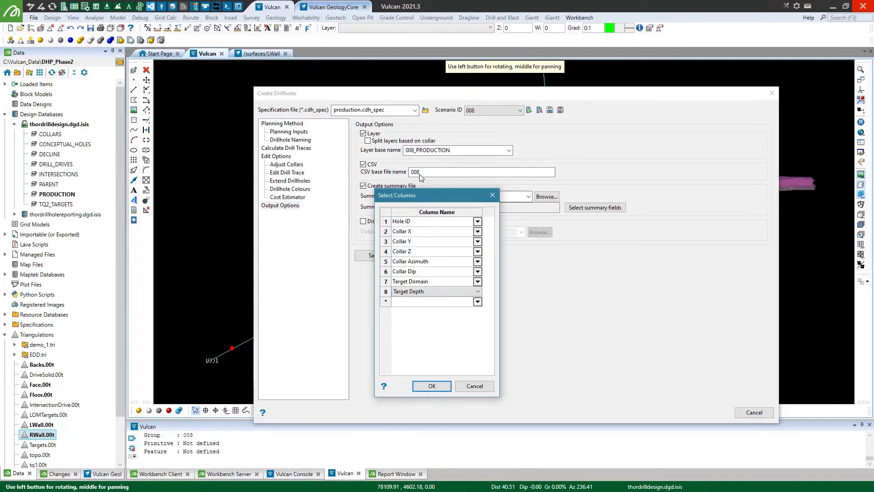
click(478, 301)
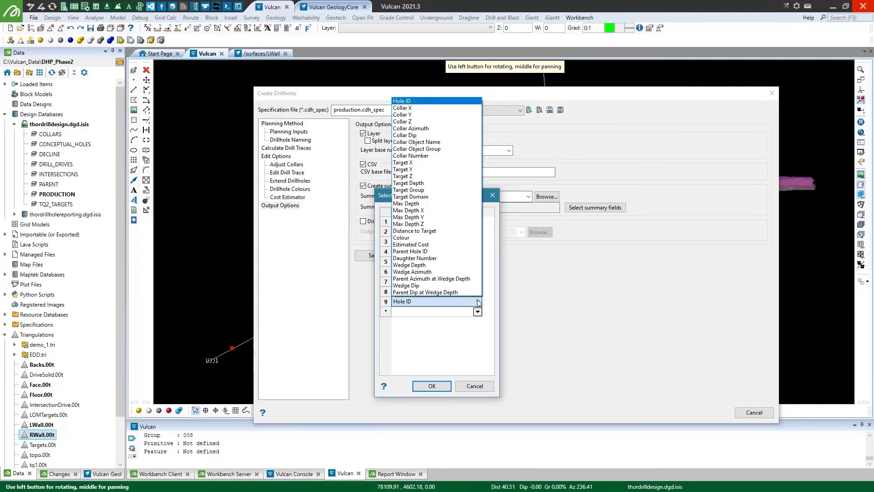
click(423, 204)
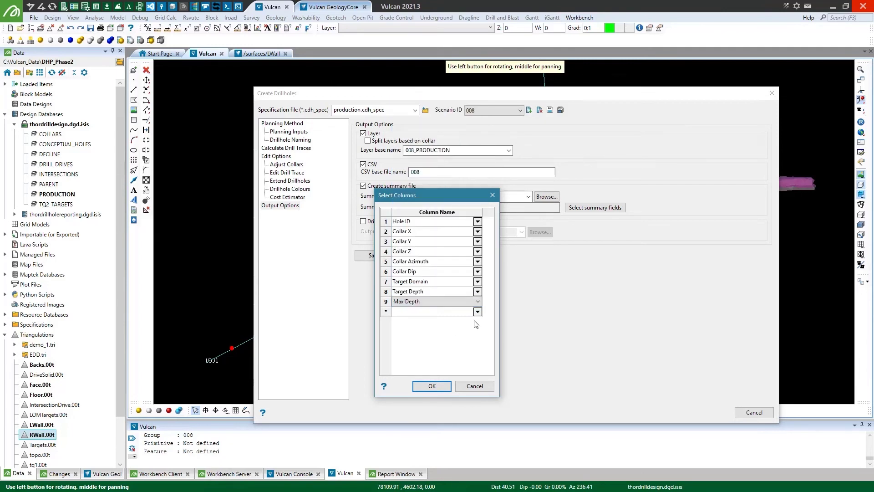
Step: Delete the extra empty tenth summary row and accept the nine summary fields
click(478, 311)
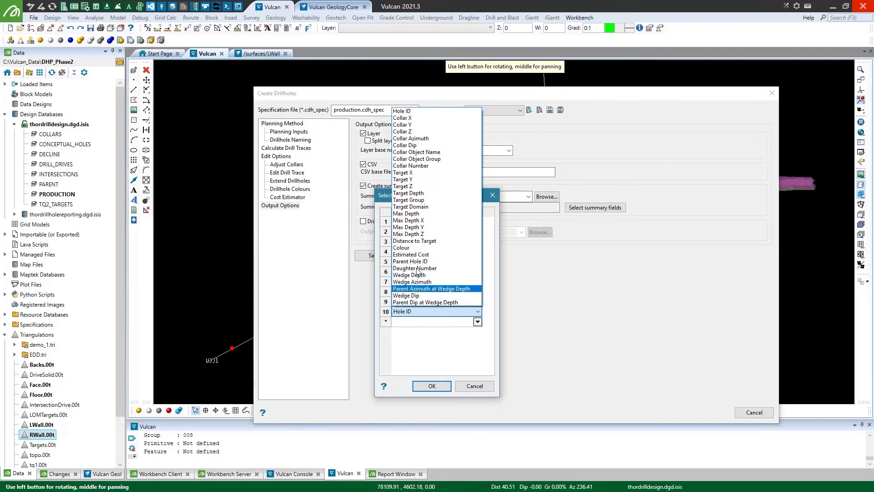
click(463, 335)
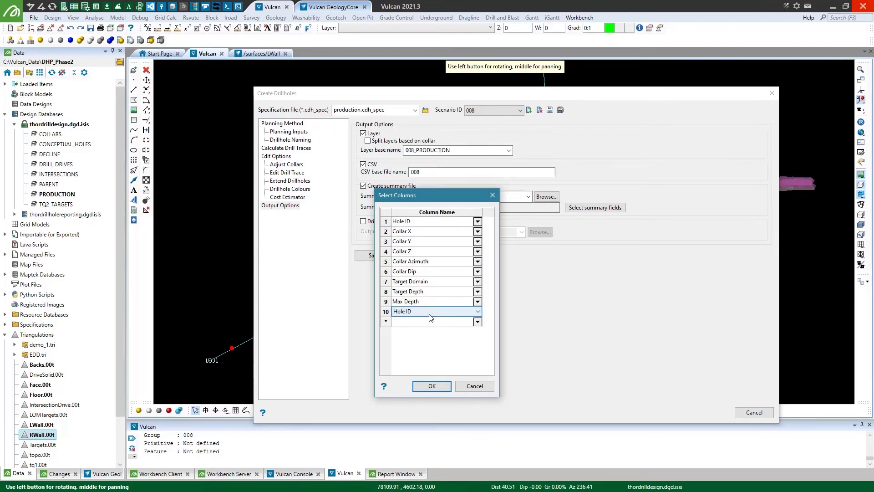
right_click(391, 315)
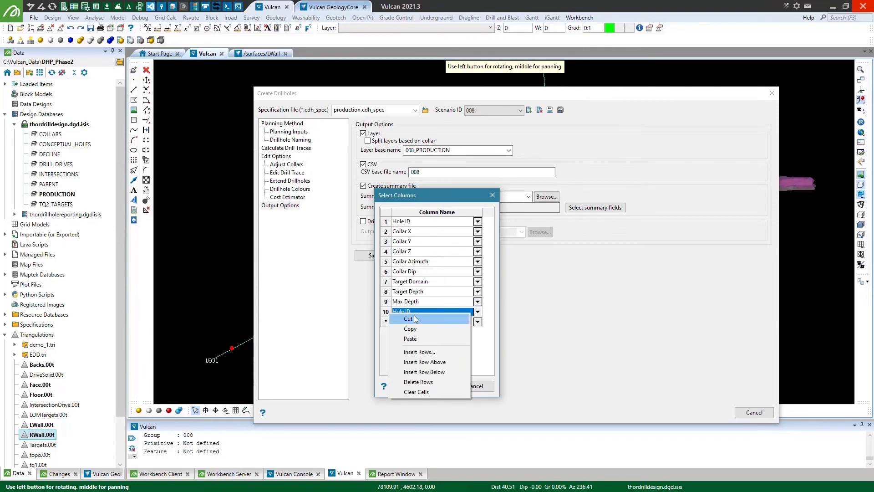
click(418, 382)
click(439, 385)
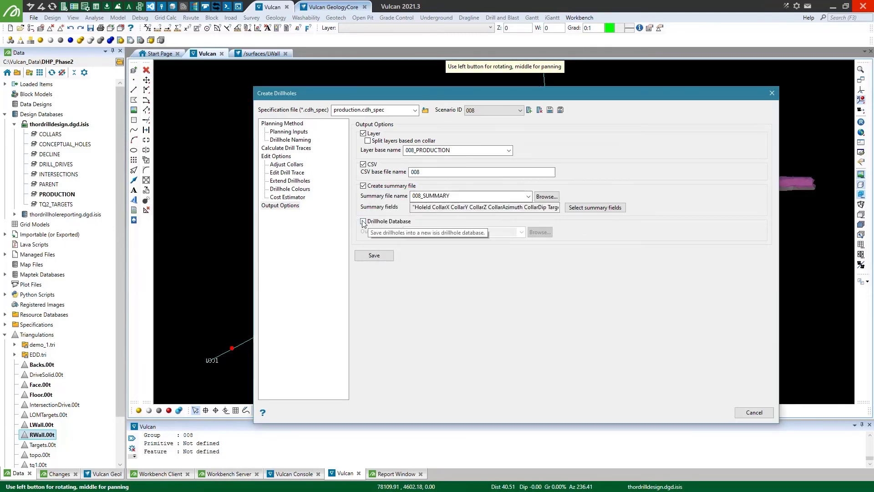
Step: Also save the drillholes to testing.dhd.isis, appending them to the existing database, and acknowledge the confirmation
click(364, 222)
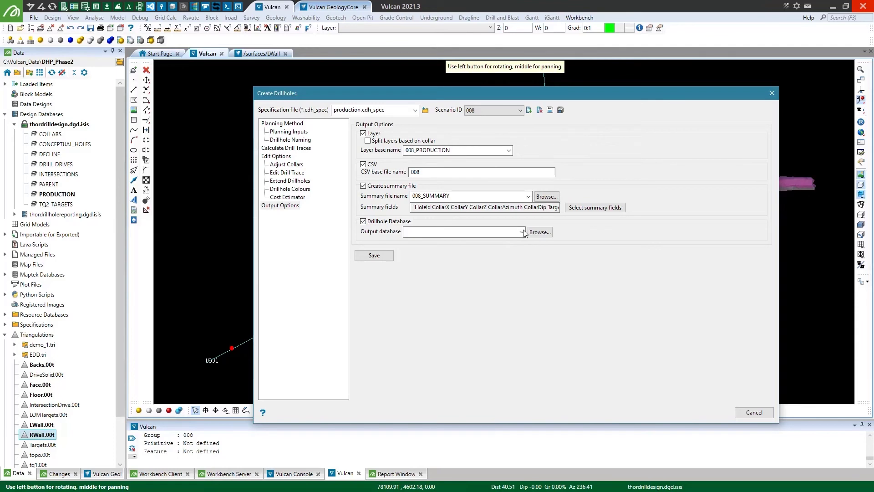
click(522, 232)
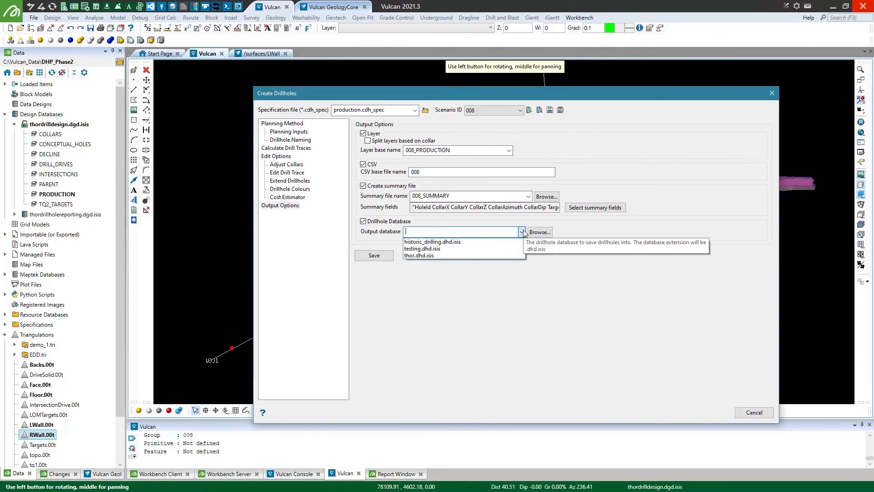
click(432, 249)
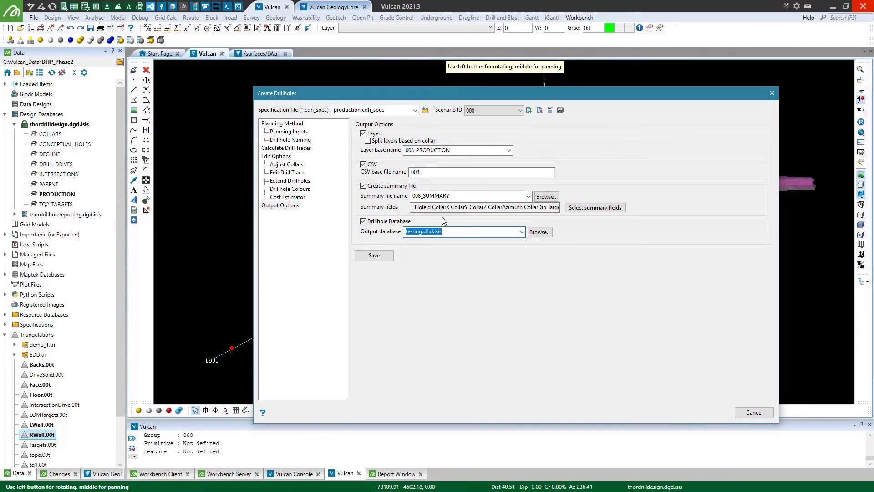
click(374, 256)
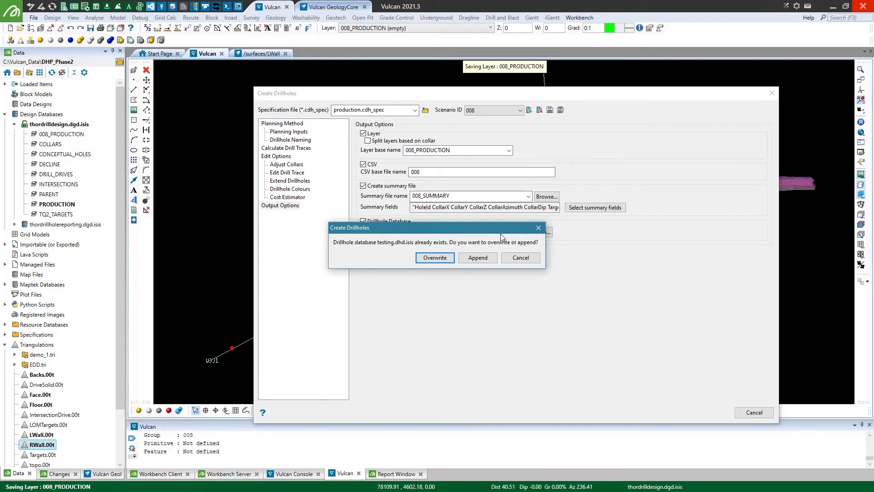
click(483, 258)
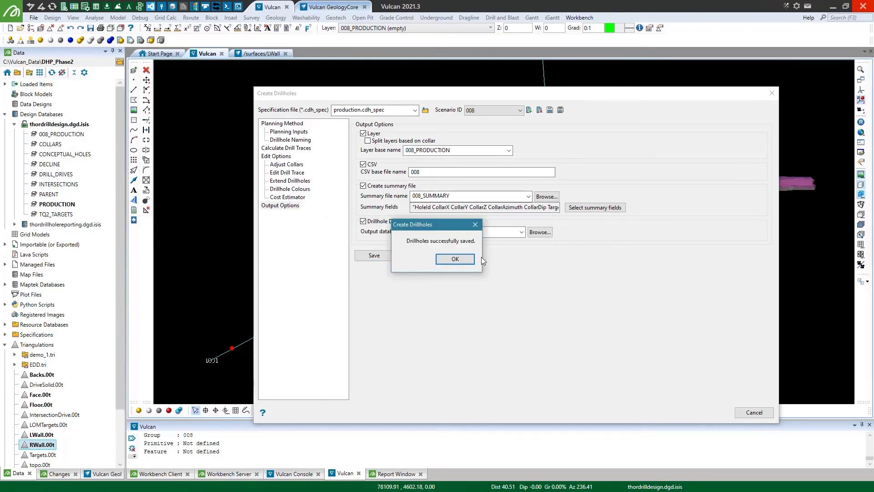
click(456, 258)
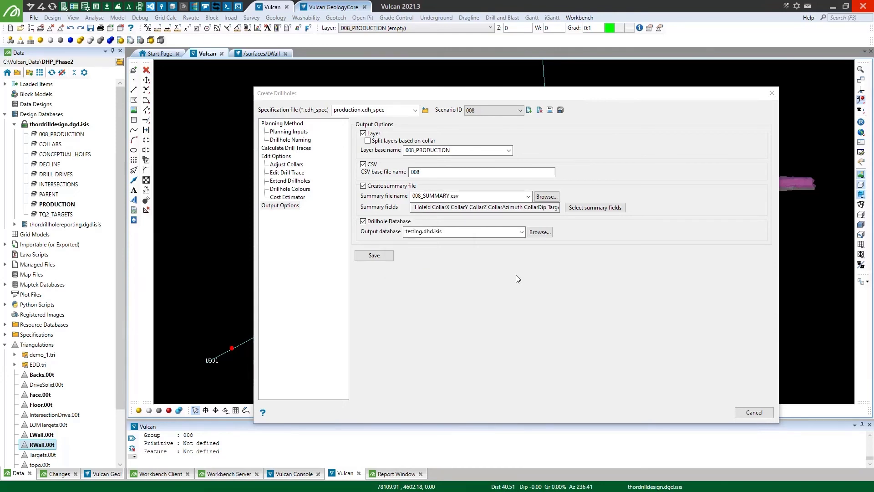
Step: Close the drillhole creation window and rotate the 3D view around the new drillhole fan
click(754, 412)
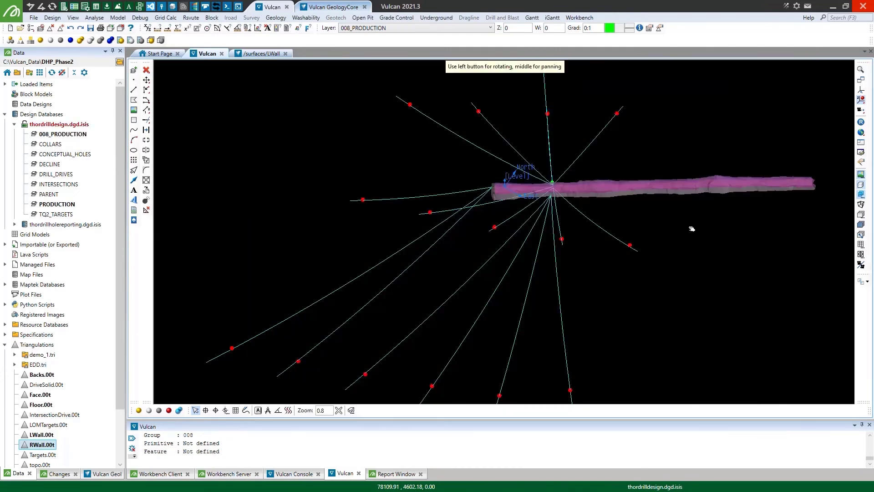
drag(470, 222, 513, 226)
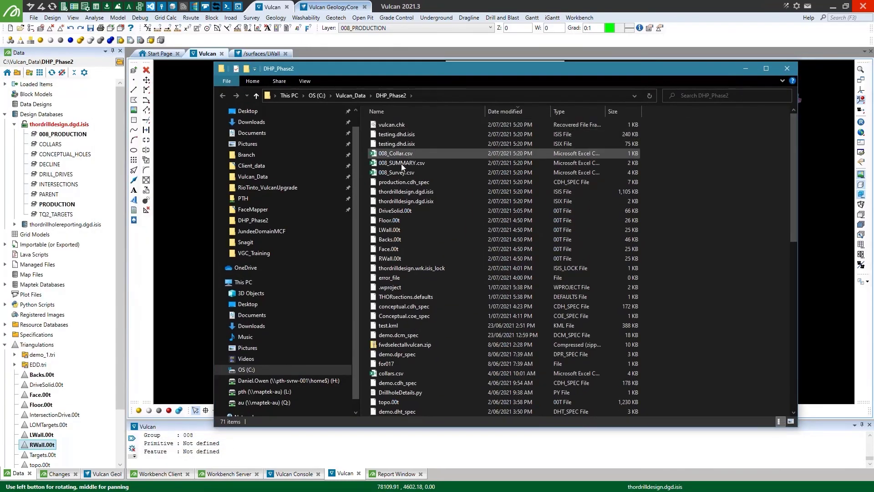
Step: Check 008_SUMMARY.csv and 008_Collar.csv in Excel, closing each afterwards
double_click(394, 162)
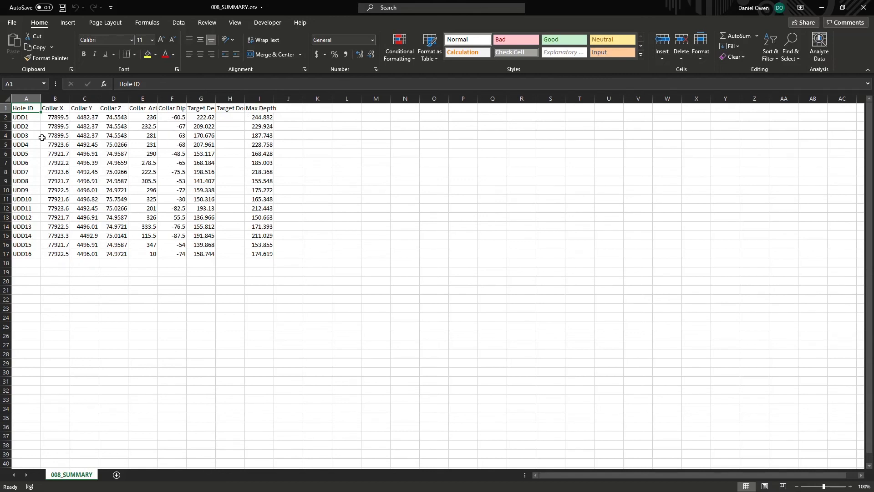
click(863, 10)
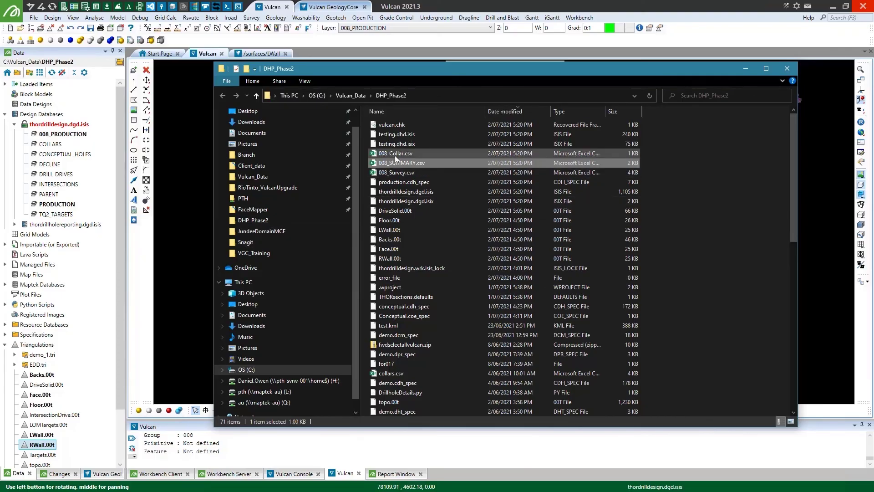
double_click(395, 153)
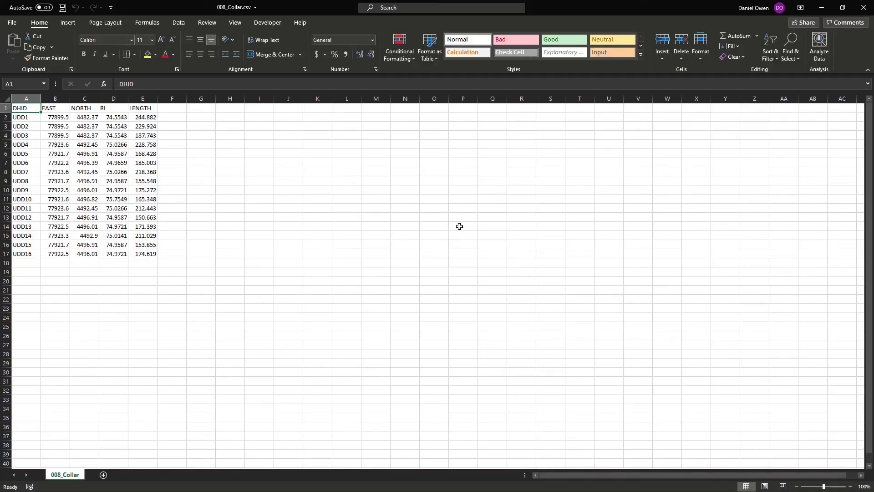
click(865, 8)
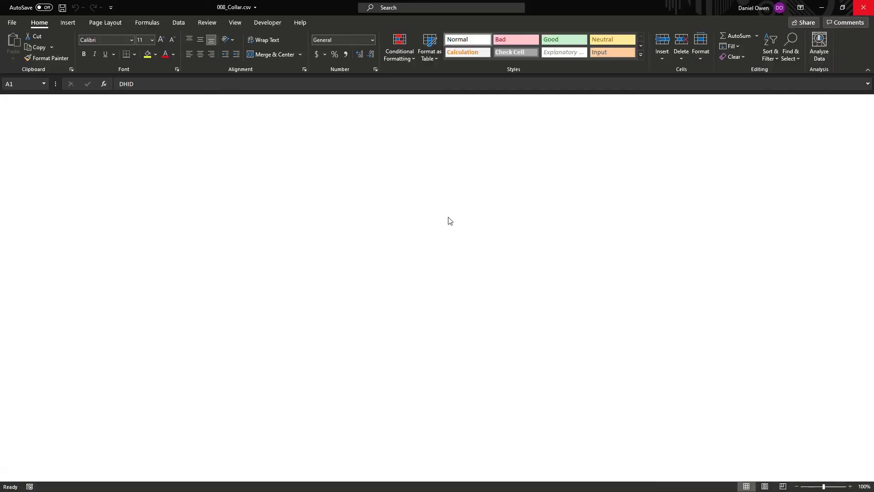
Step: Check 008_Survey.csv in Excel, then minimize the DHP_Phase2 folder window
click(396, 172)
key(Return)
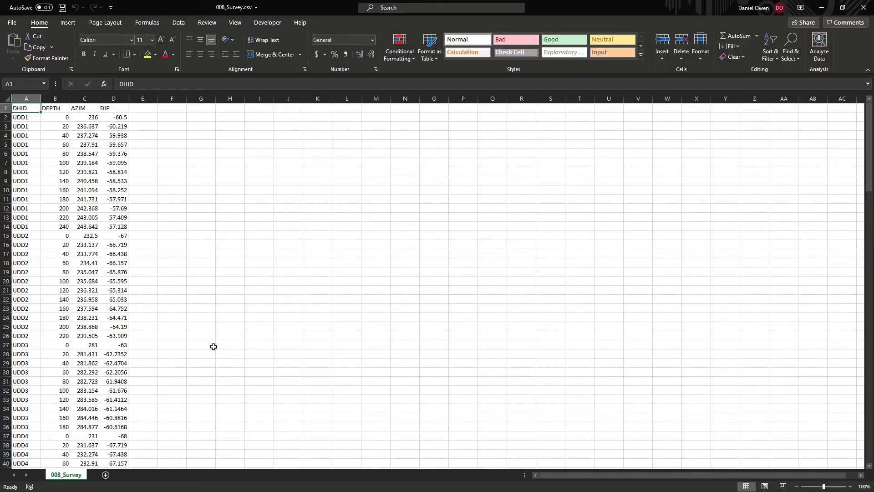
click(867, 13)
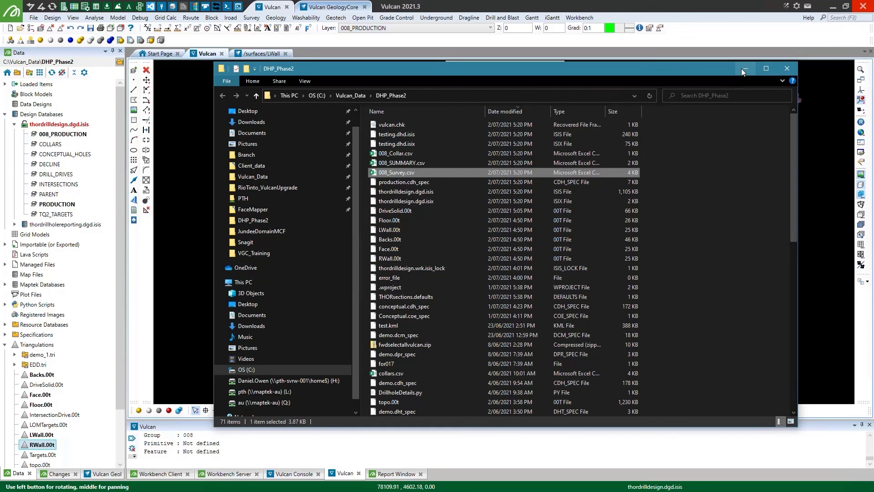
click(744, 69)
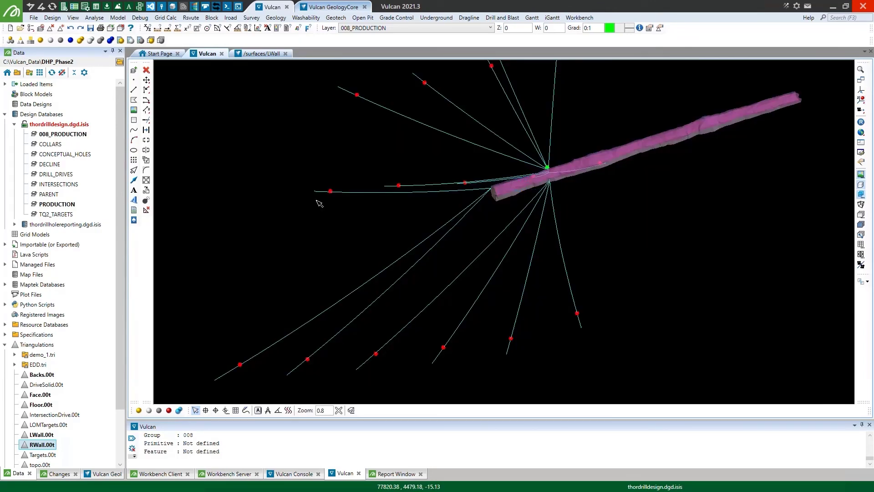
Step: Set Advanced Object Label to label Segment Chainage without a layer-name prefix
click(94, 17)
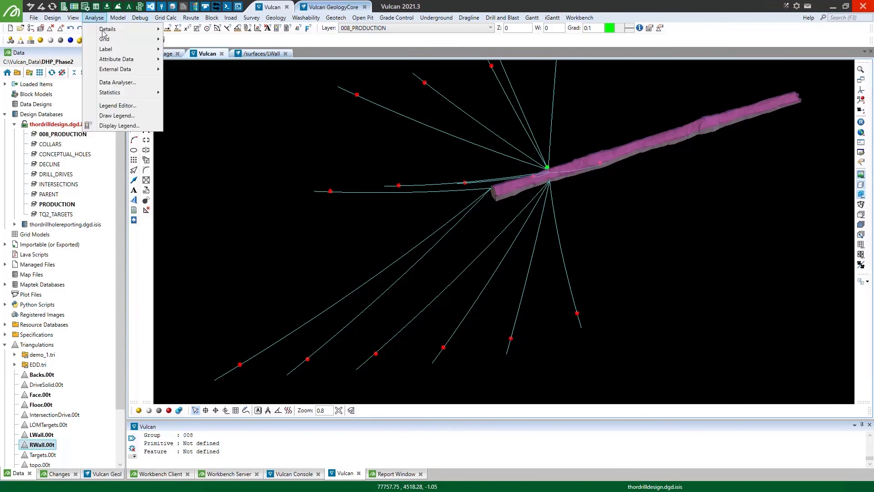
mouse_move(108, 50)
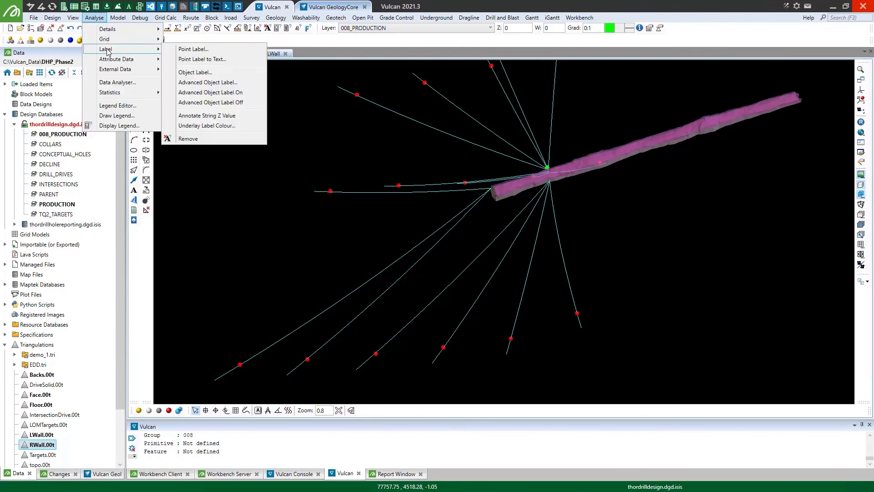
click(227, 84)
scroll(346, 256, down, 2)
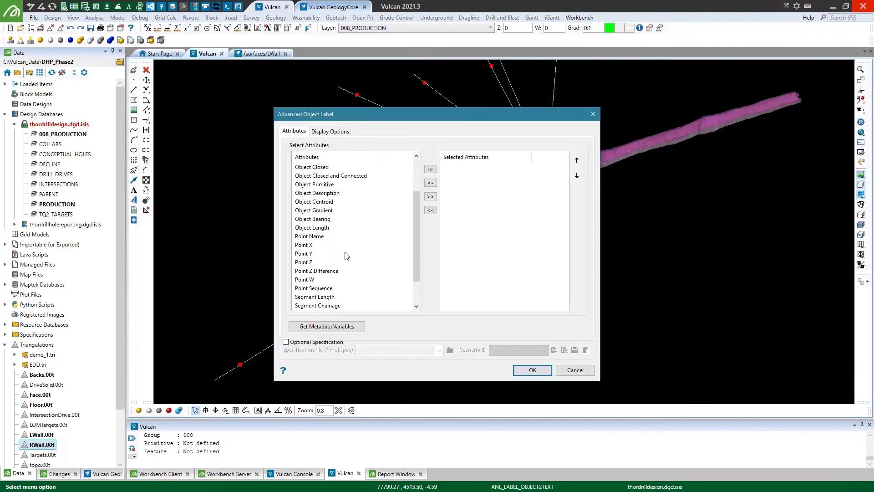
scroll(346, 256, down, 2)
click(318, 271)
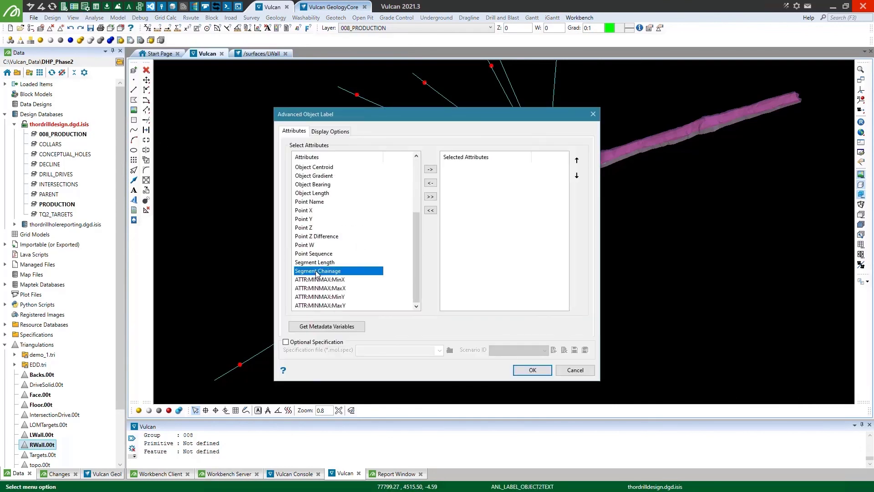
click(431, 169)
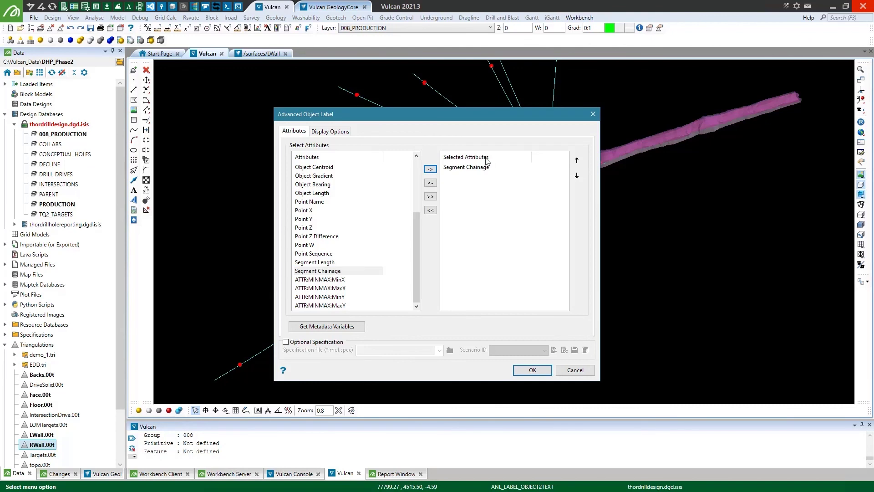
click(341, 132)
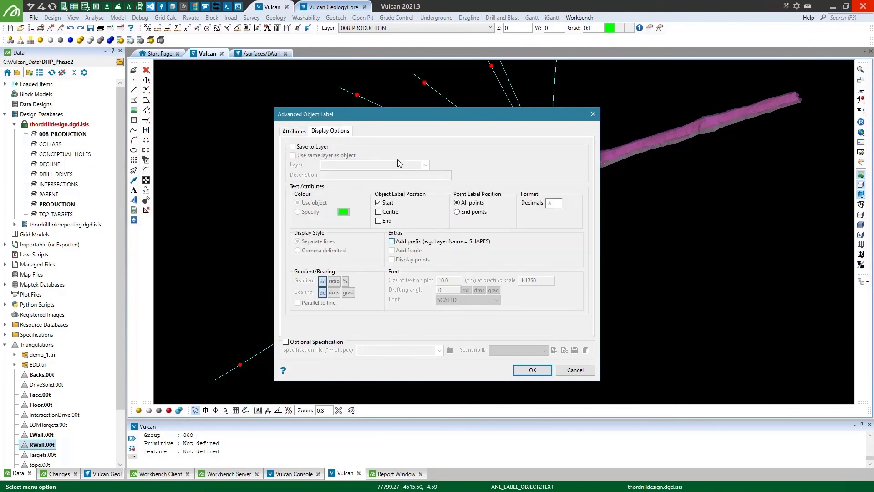
click(523, 371)
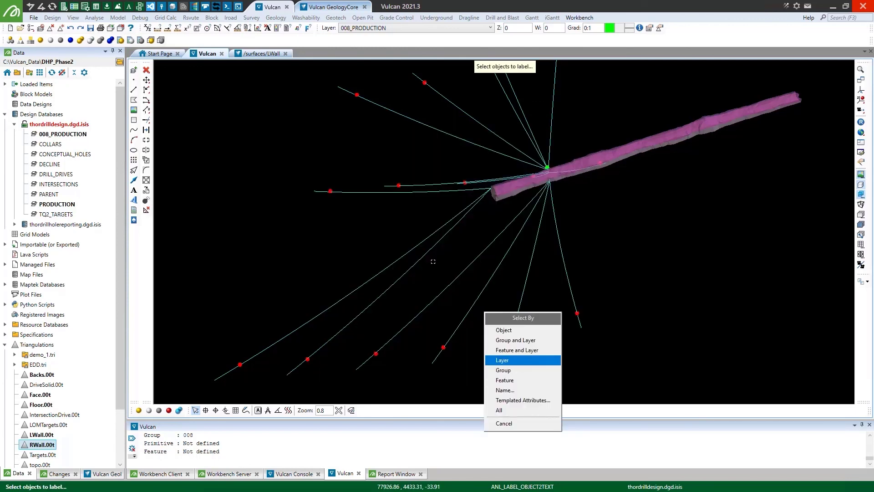
Step: Select the drillholes by layer, confirming 008_PRODUCTION, to apply the depth labels
click(519, 360)
click(422, 245)
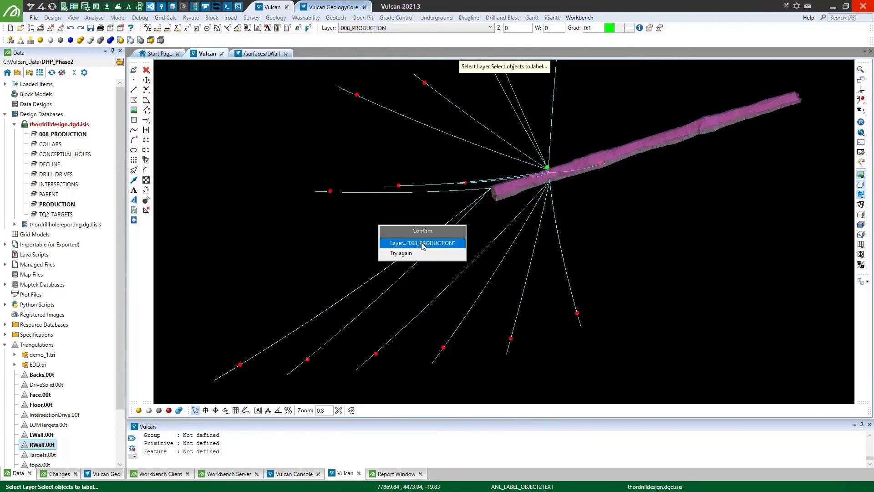
click(423, 244)
click(427, 246)
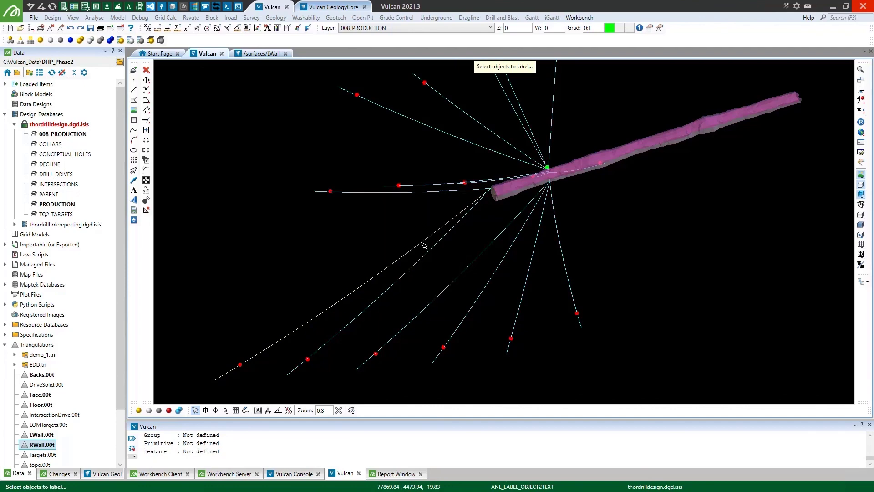
scroll(471, 125, up, 2)
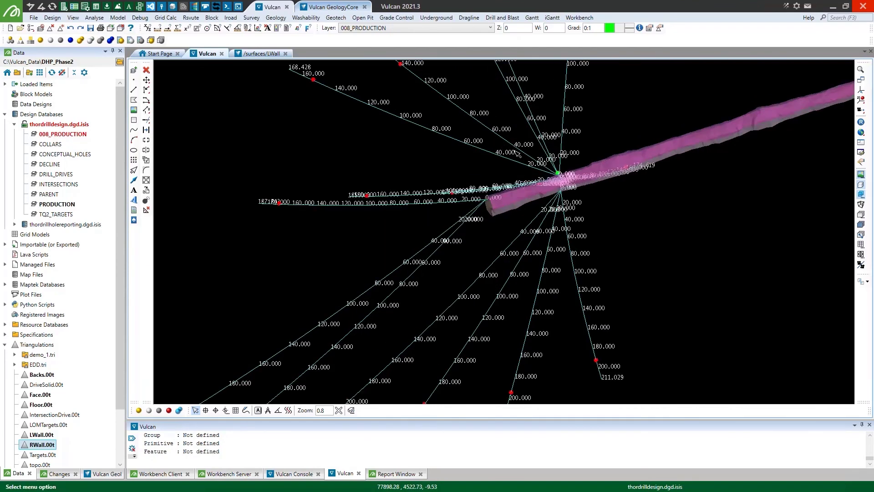
scroll(556, 192, up, 2)
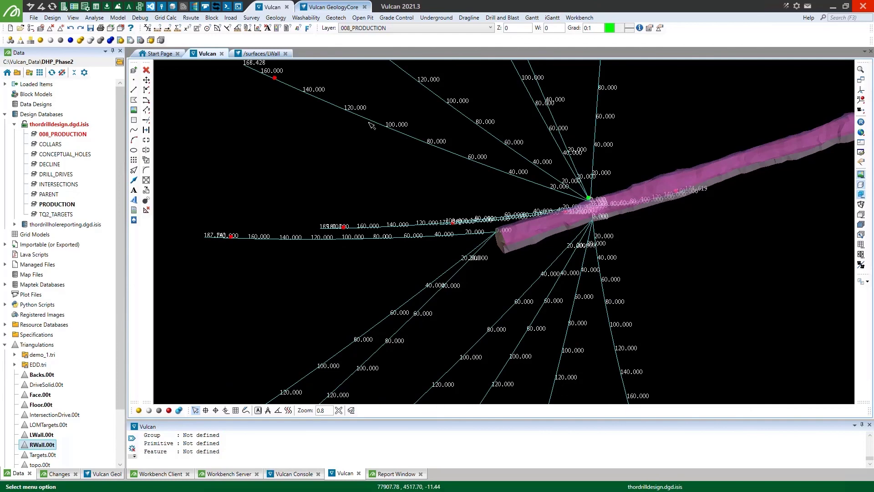
scroll(393, 190, down, 1)
scroll(294, 94, up, 4)
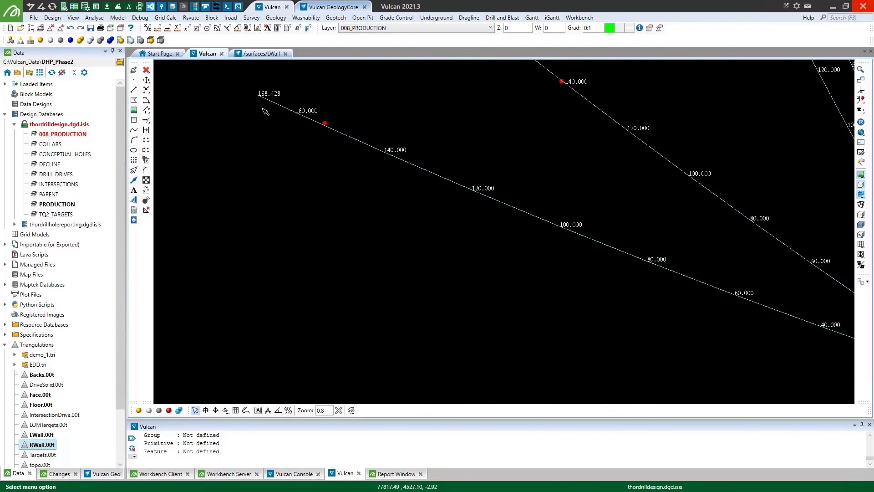
scroll(292, 157, down, 2)
scroll(293, 157, down, 1)
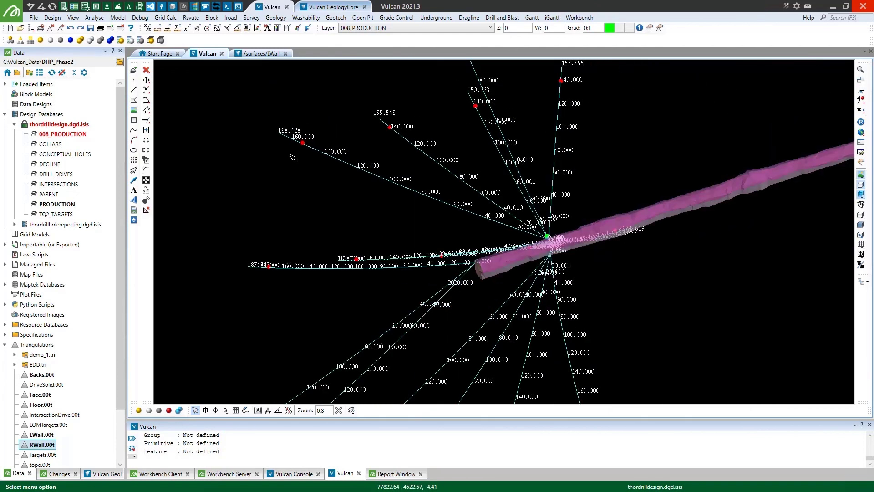